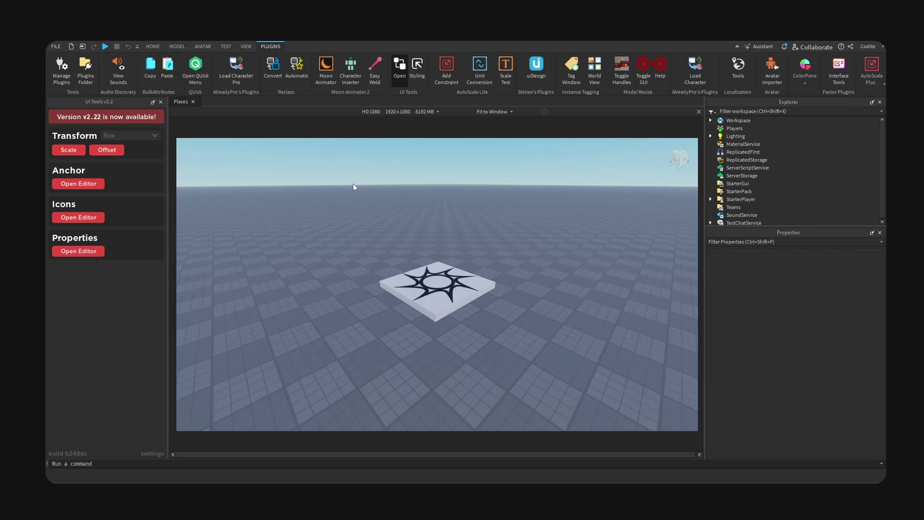
Step: Insert a ScreenGui under StarterGui and rename it Playerlist
{"action": "right_click_drag", "start_coordinate": [441, 193], "coordinate": [452, 202]}
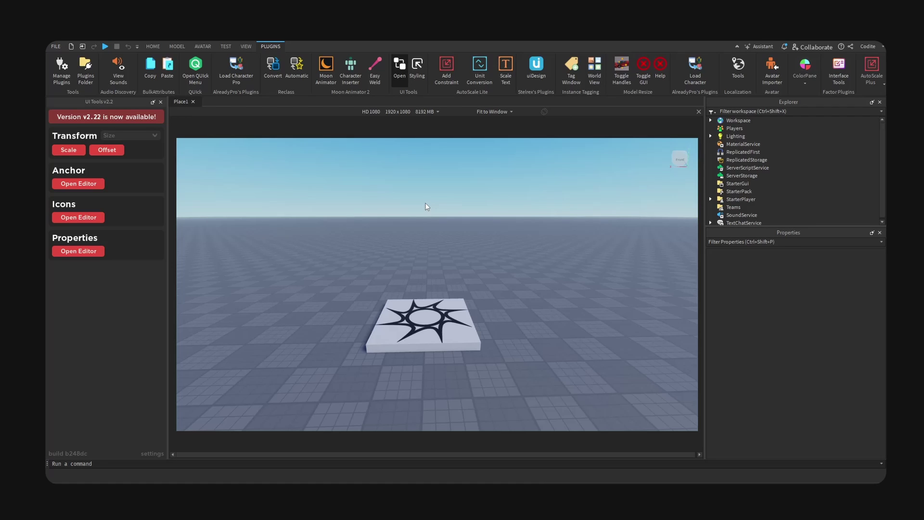
{"action": "left_click", "coordinate": [749, 184]}
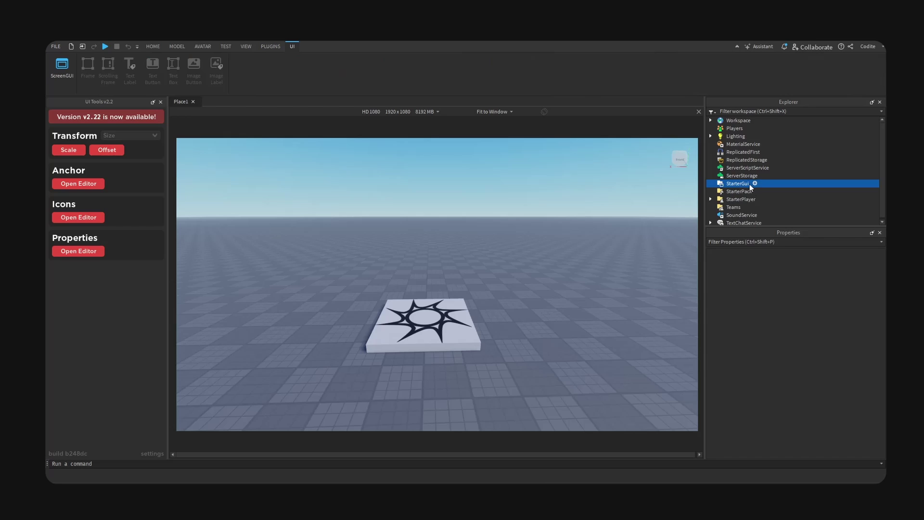
{"action": "left_click", "coordinate": [770, 184]}
{"action": "type", "text": "screen"}
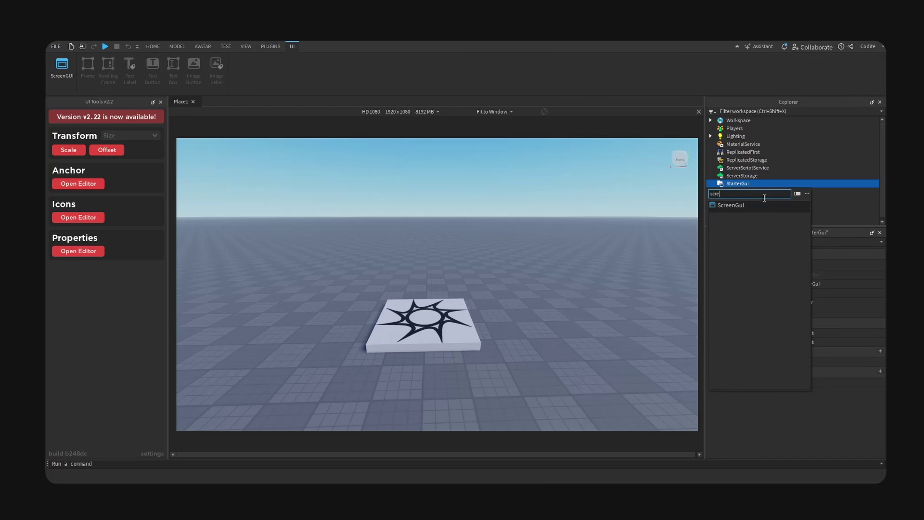
{"action": "left_click", "coordinate": [745, 206]}
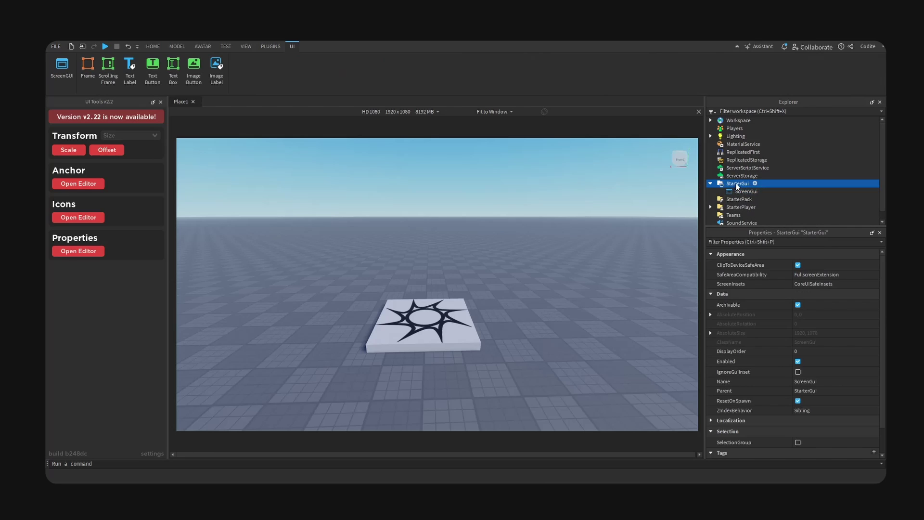
{"action": "left_click", "coordinate": [741, 192]}
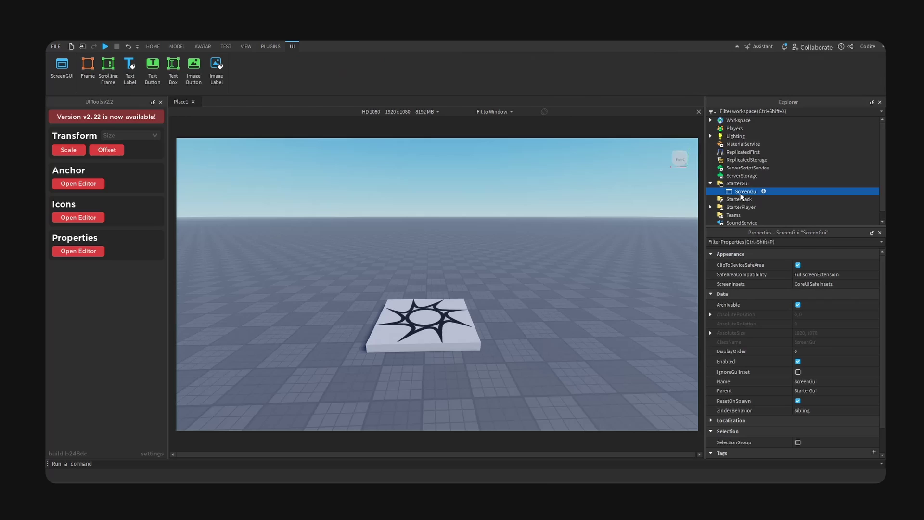
{"action": "double_click", "coordinate": [740, 193]}
{"action": "type", "text": "Playerlist"}
{"action": "key", "text": "Return"}
Step: Add a Frame named Canvas inside Playerlist
{"action": "key", "text": "ctrl+i"}
{"action": "type", "text": "f"}
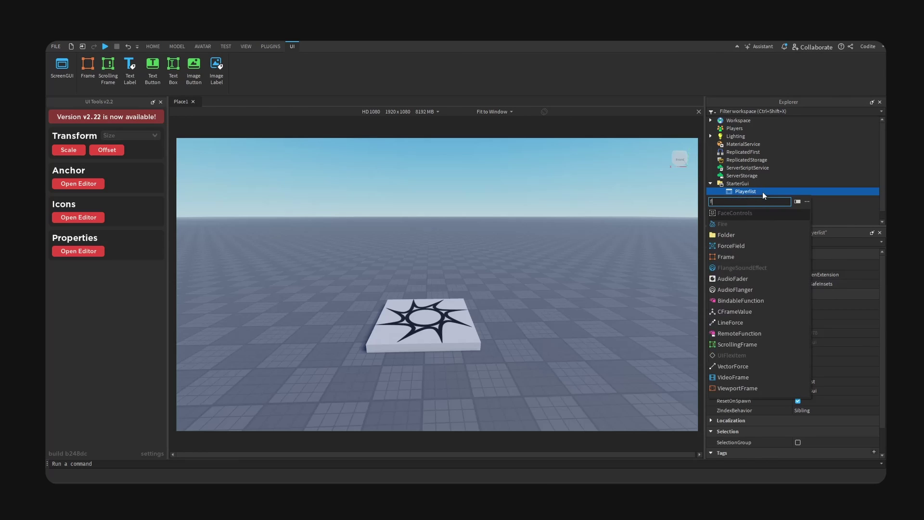
{"action": "type", "text": "ra"}
{"action": "left_click", "coordinate": [748, 214]}
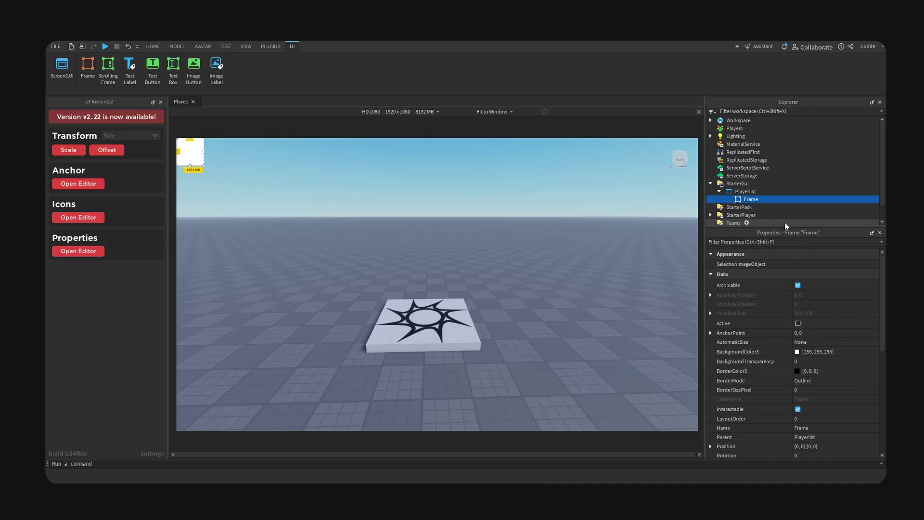
{"action": "key", "text": "F2"}
{"action": "type", "text": "Canvas"}
{"action": "key", "text": "Return"}
Step: Anchor Canvas at 0.5, 0.5, make it fill its parent, and remove its background
{"action": "left_click", "coordinate": [83, 185]}
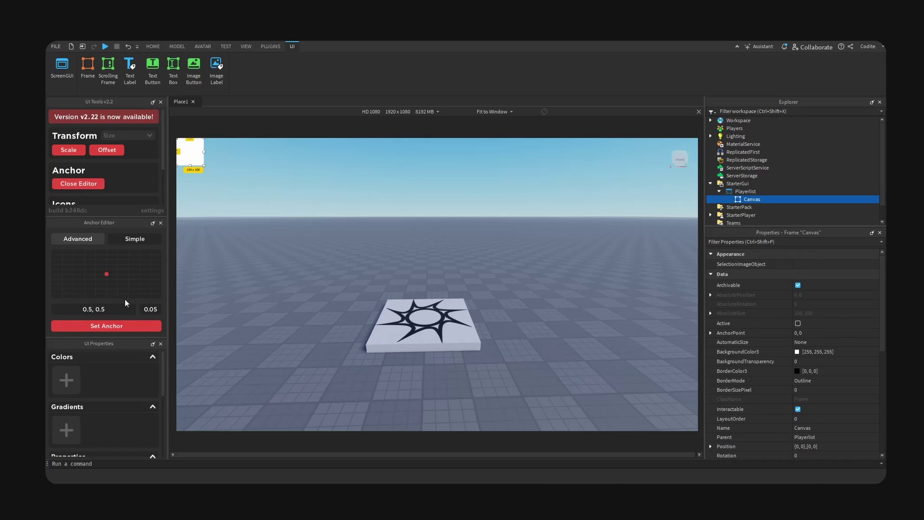
{"action": "left_click_drag", "start_coordinate": [111, 346], "coordinate": [97, 233]}
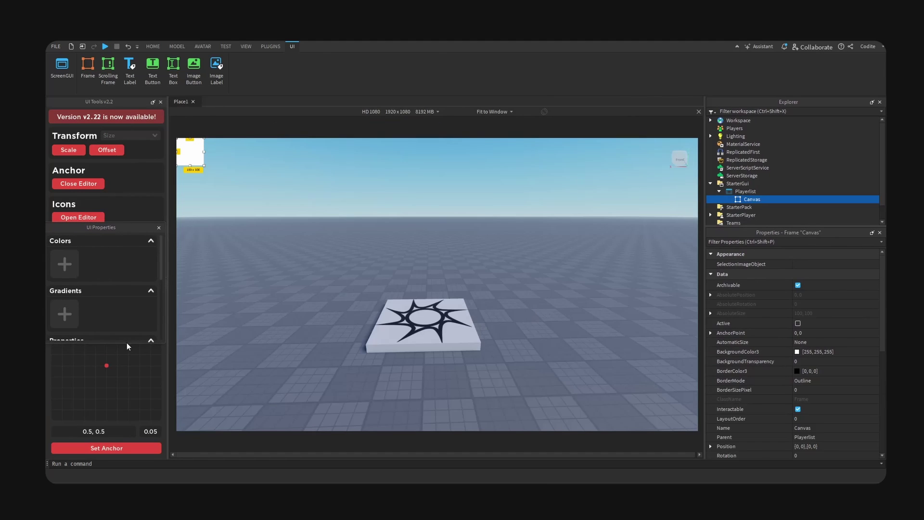
{"action": "left_click_drag", "start_coordinate": [127, 344], "coordinate": [135, 416]}
{"action": "left_click_drag", "start_coordinate": [123, 222], "coordinate": [123, 197]}
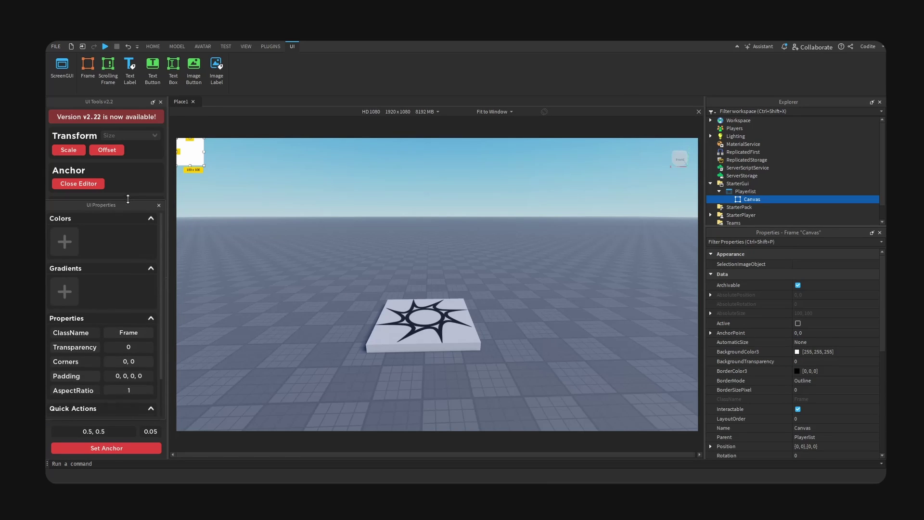
{"action": "left_click", "coordinate": [132, 408]}
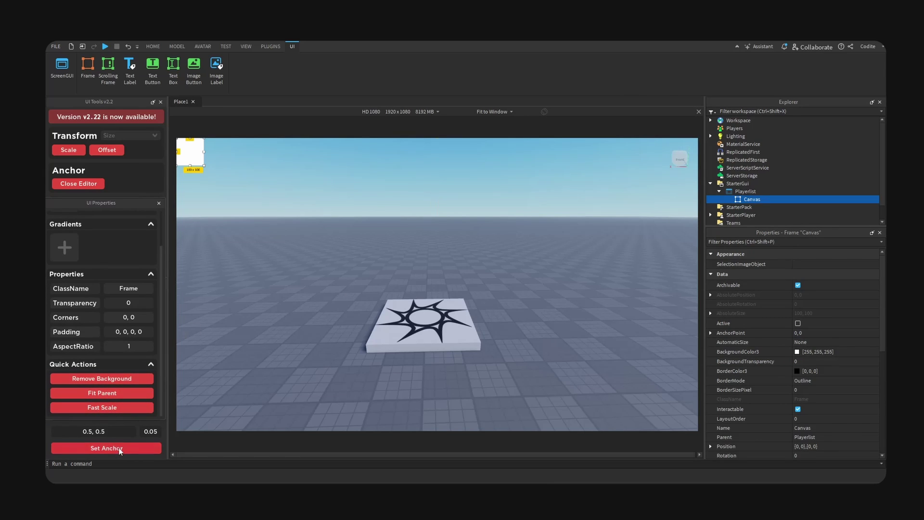
{"action": "left_click", "coordinate": [123, 446]}
{"action": "left_click", "coordinate": [118, 393]}
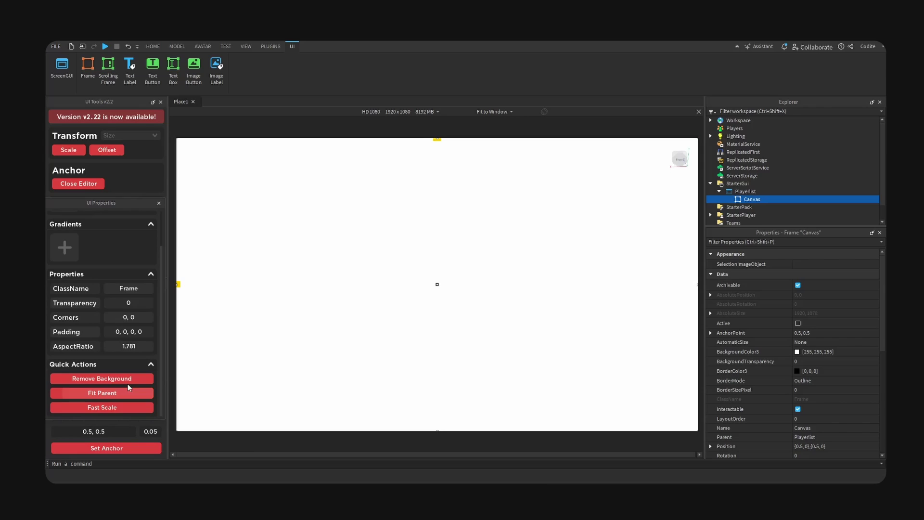
{"action": "left_click", "coordinate": [120, 380]}
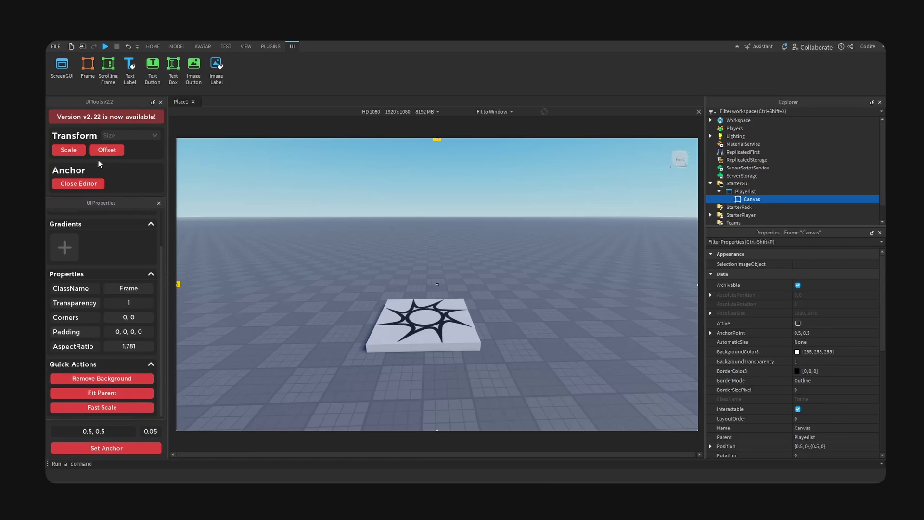
Step: Insert a Frame named Header inside Canvas
{"action": "left_click", "coordinate": [764, 201]}
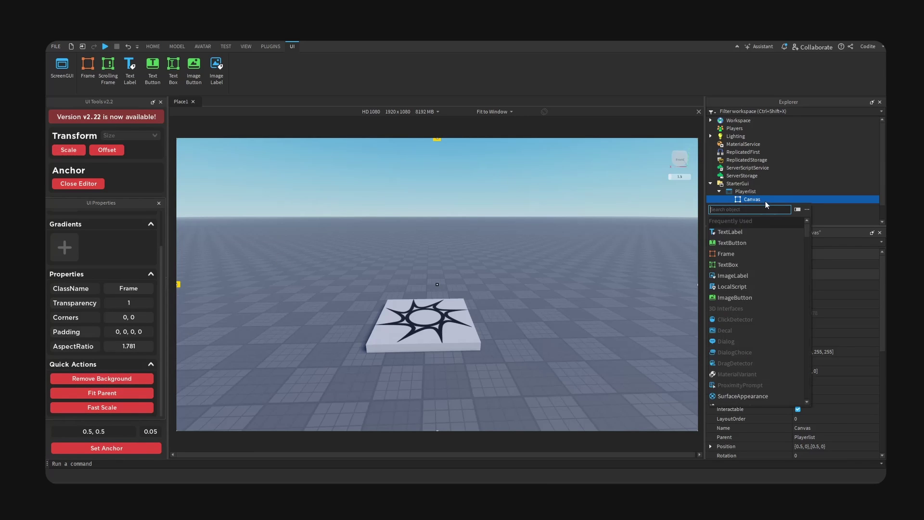
{"action": "type", "text": "fra"}
{"action": "left_click", "coordinate": [752, 224]}
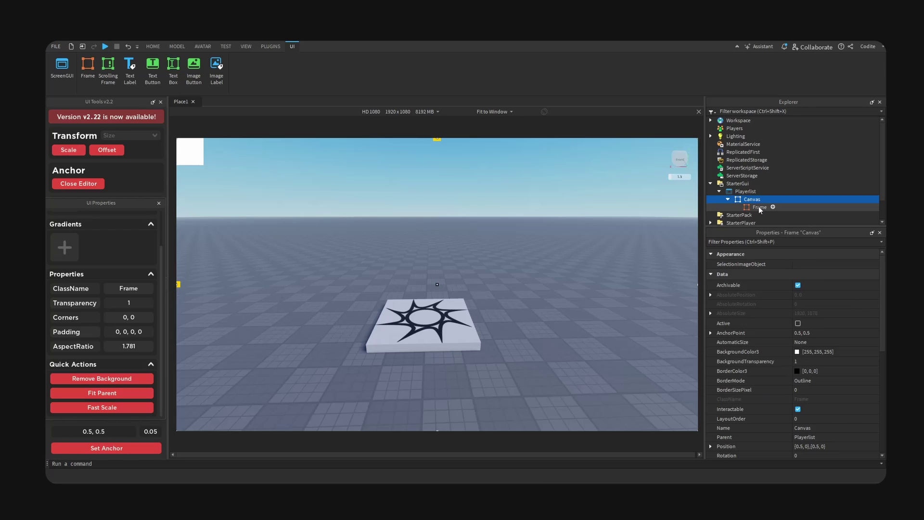
{"action": "key", "text": "F2"}
{"action": "type", "text": "H"}
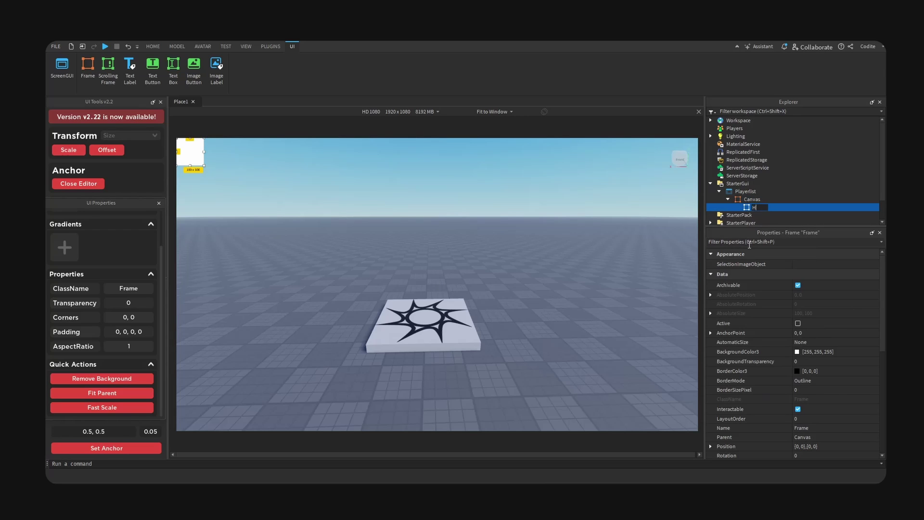
{"action": "type", "text": "eader"}
{"action": "key", "text": "Return"}
Step: Centre Header's anchor point and resize it into a 284 x 39 bar
{"action": "left_click", "coordinate": [106, 448]}
{"action": "left_click_drag", "start_coordinate": [477, 284], "coordinate": [500, 282]}
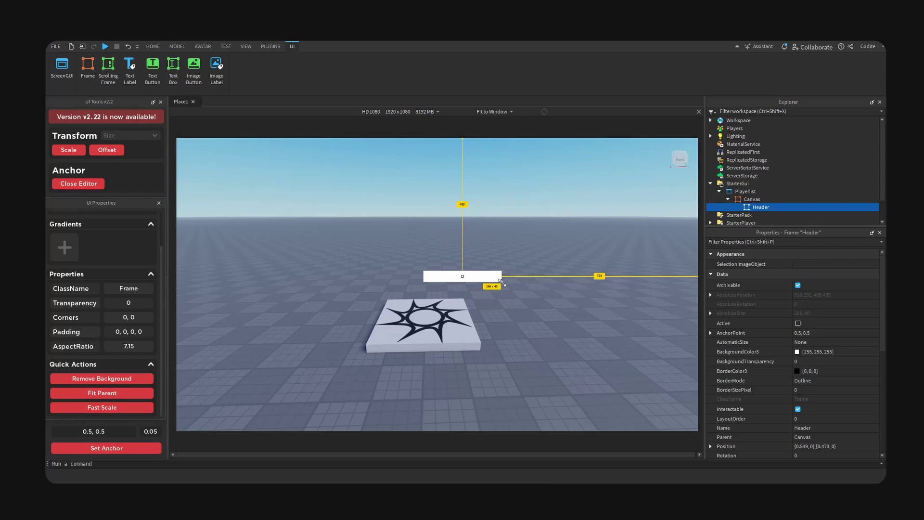
{"action": "left_click", "coordinate": [493, 112]}
{"action": "left_click", "coordinate": [488, 129]}
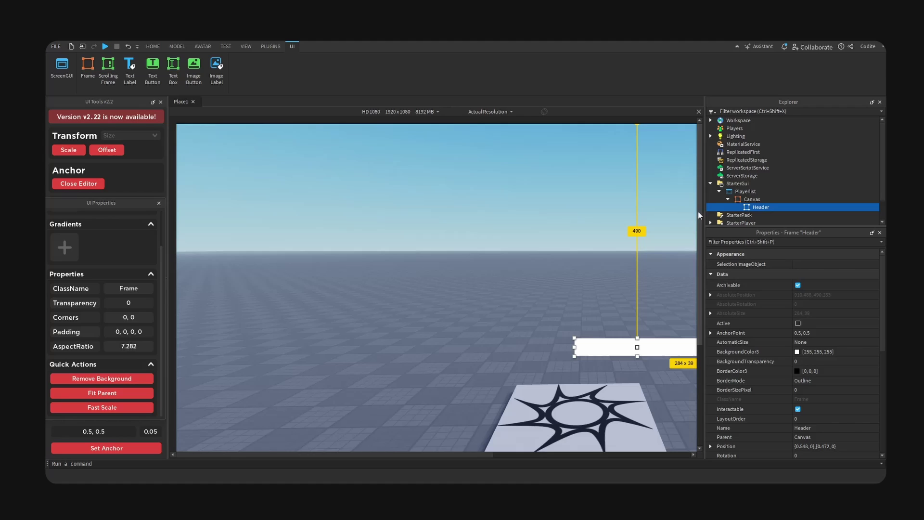
{"action": "left_click_drag", "start_coordinate": [699, 212], "coordinate": [698, 228]}
{"action": "left_click_drag", "start_coordinate": [472, 457], "coordinate": [575, 456]}
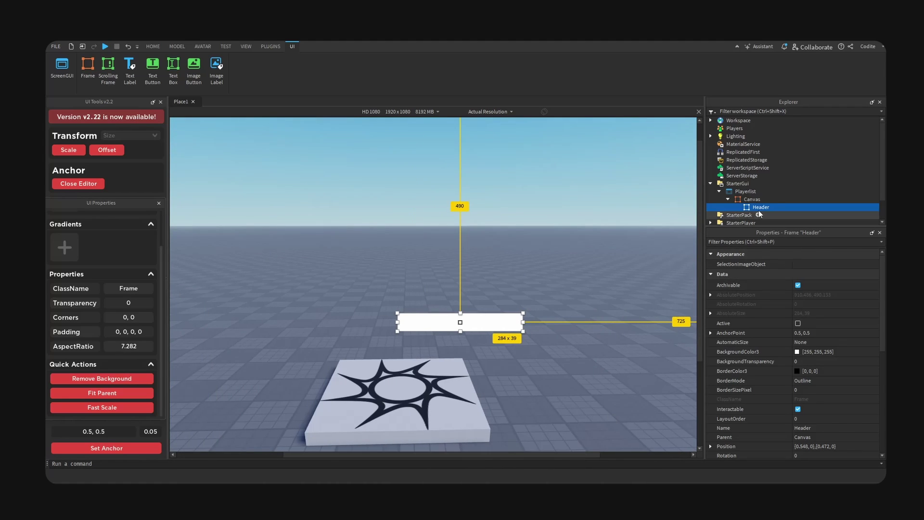
{"action": "key", "text": "ctrl+i"}
Step: Add a UICorner to Header with corner radius scale 0.2 and offset 0
{"action": "type", "text": "corn"}
{"action": "key", "text": "Return"}
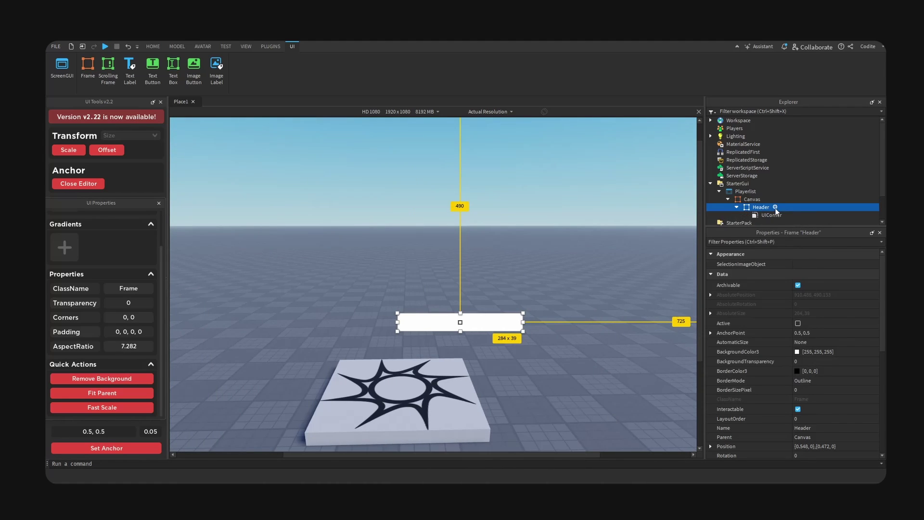
{"action": "left_click", "coordinate": [710, 263]}
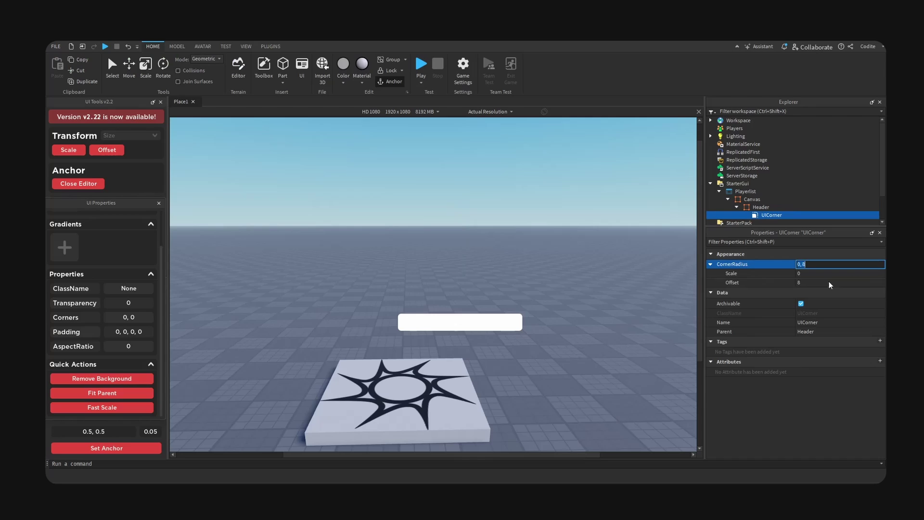
{"action": "left_click", "coordinate": [856, 283]}
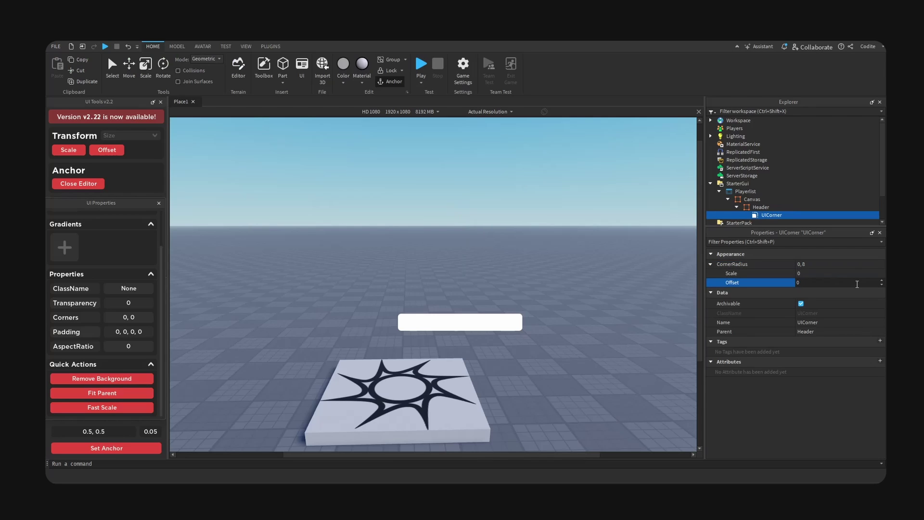
{"action": "type", "text": "0"}
{"action": "left_click", "coordinate": [861, 274]}
{"action": "type", "text": "0.2"}
{"action": "key", "text": "Return"}
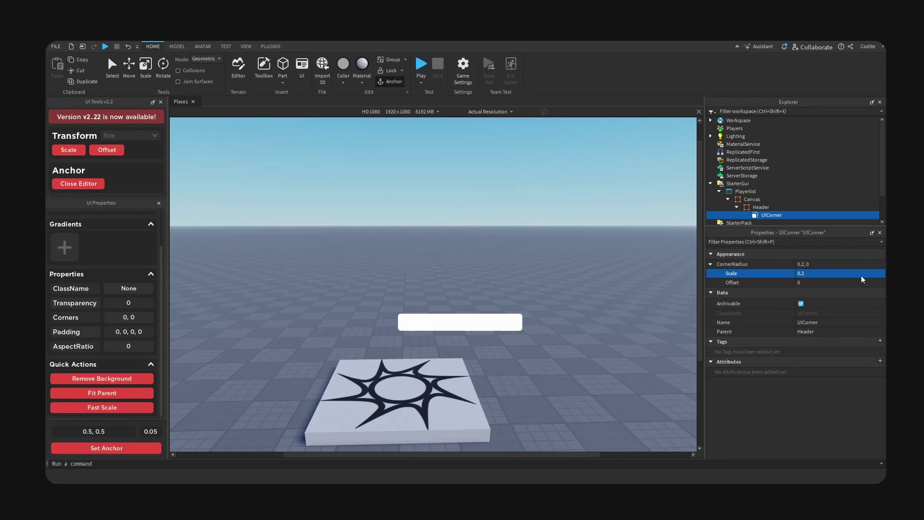
Step: Add a UIGradient to Header rotated -90
{"action": "left_click", "coordinate": [760, 207]}
{"action": "left_click", "coordinate": [776, 207]}
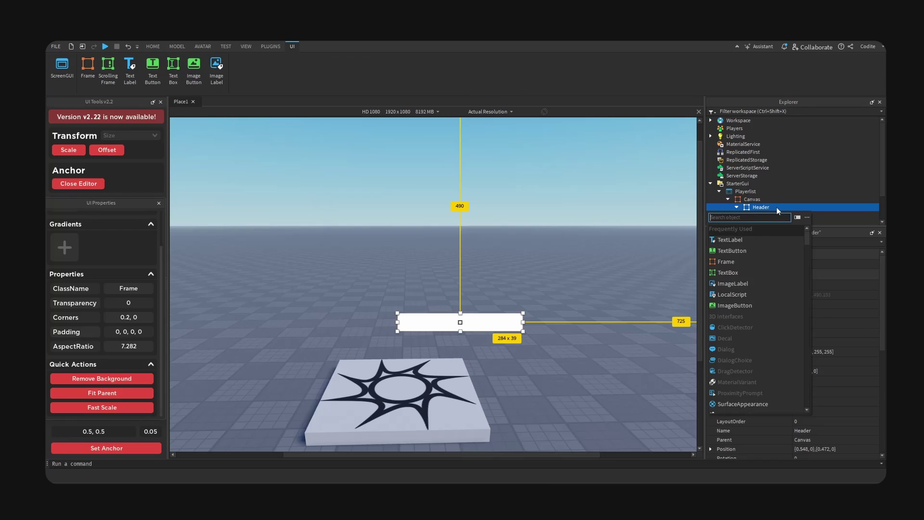
{"action": "type", "text": "grad"}
{"action": "key", "text": "Return"}
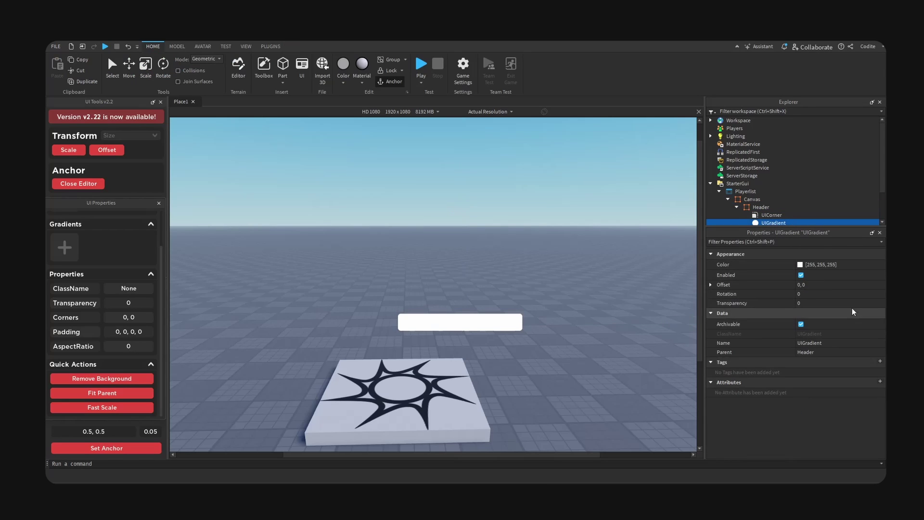
{"action": "left_click", "coordinate": [856, 296]}
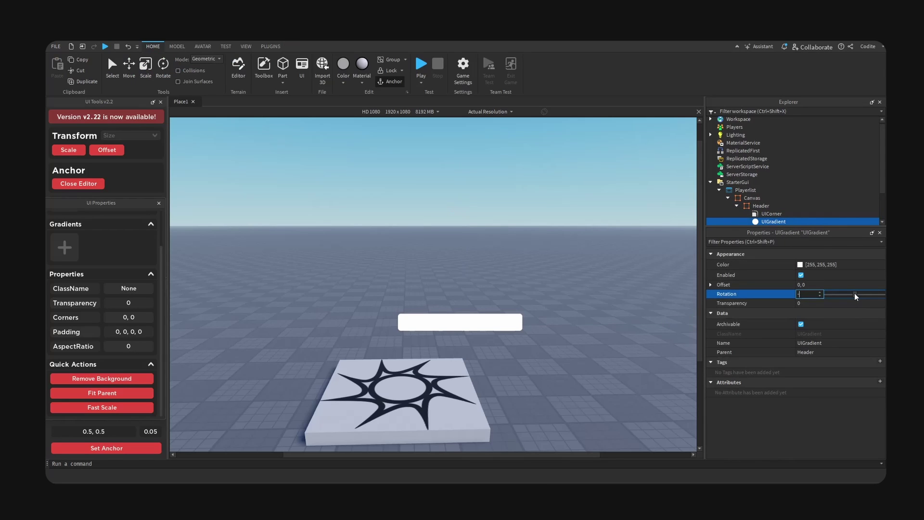
{"action": "key", "text": "Return"}
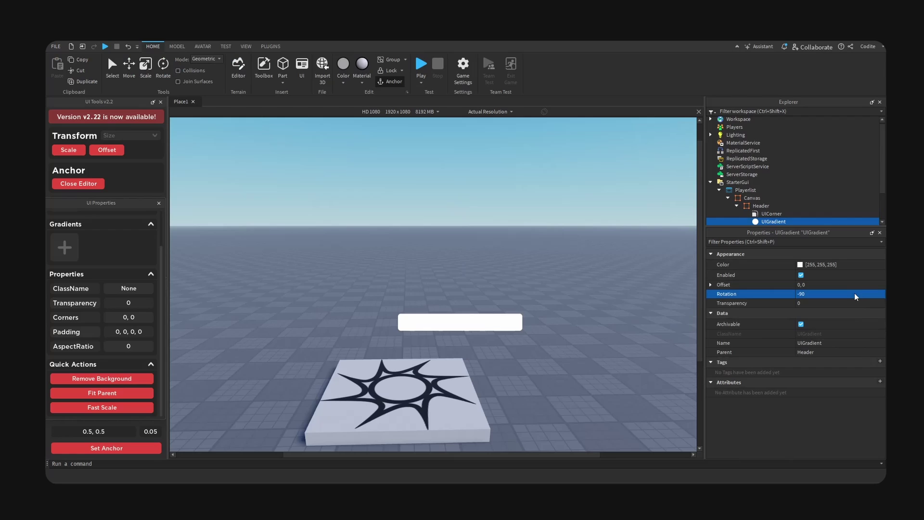
{"action": "left_click", "coordinate": [837, 276]}
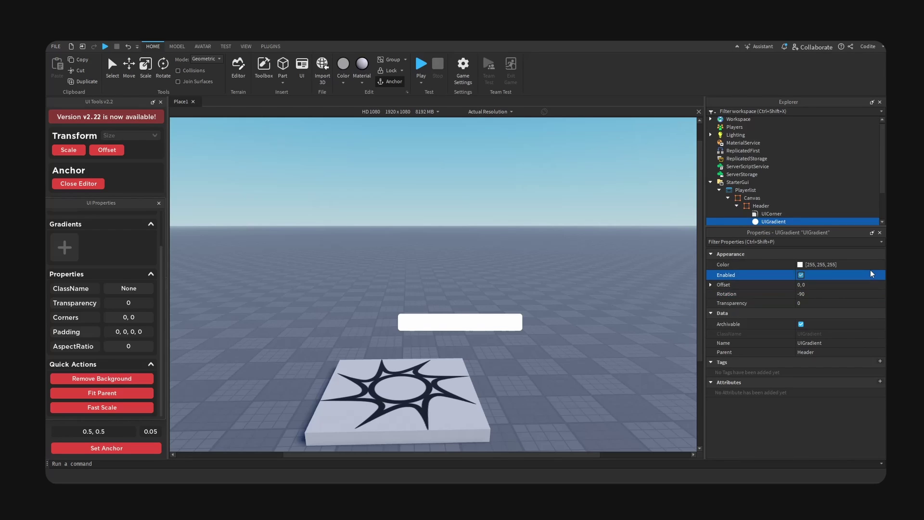
{"action": "left_click", "coordinate": [801, 275]}
Step: Set the gradient's left colour keypoint to black #000000
{"action": "left_click", "coordinate": [818, 264]}
{"action": "left_click", "coordinate": [882, 265]}
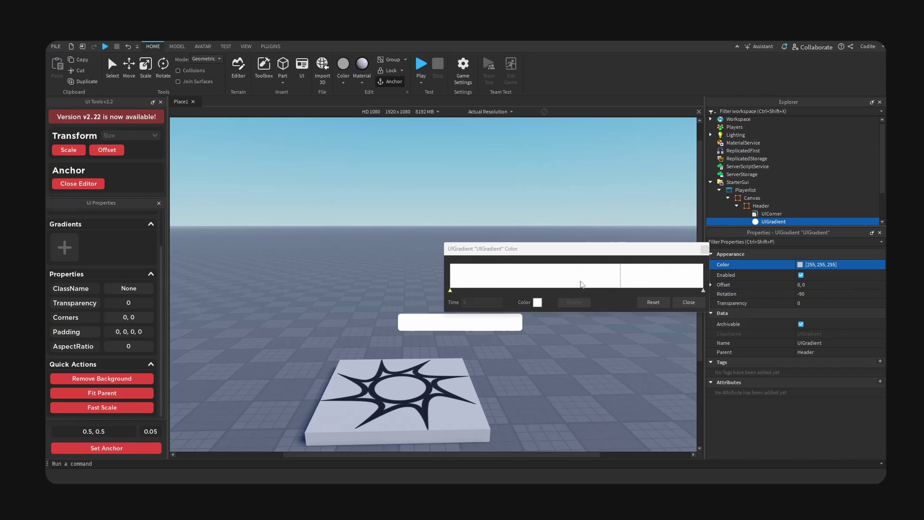
{"action": "left_click_drag", "start_coordinate": [513, 248], "coordinate": [510, 212]}
{"action": "left_click", "coordinate": [539, 264]}
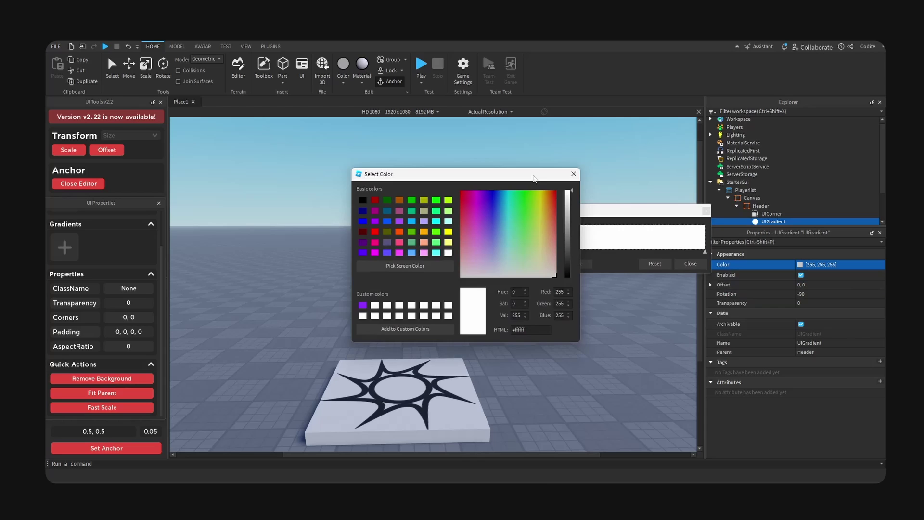
{"action": "left_click_drag", "start_coordinate": [433, 175], "coordinate": [602, 188]}
{"action": "left_click_drag", "start_coordinate": [730, 267], "coordinate": [731, 287]}
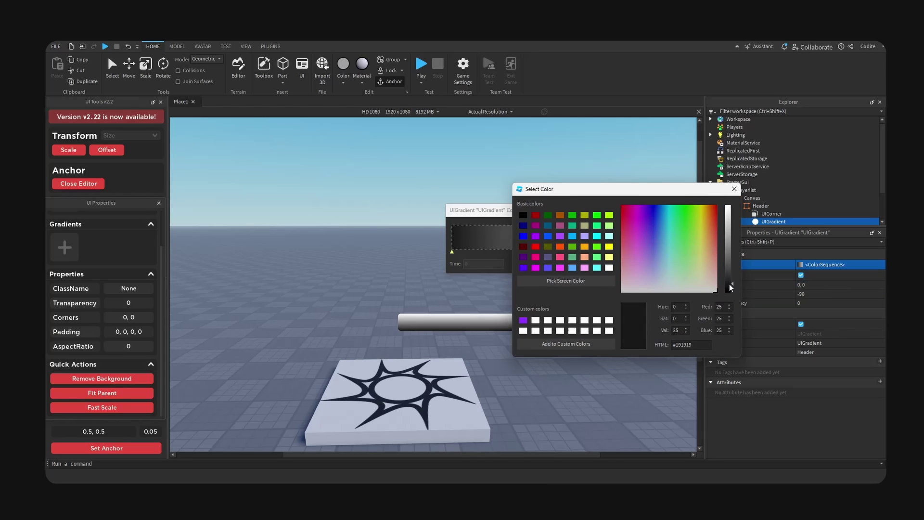
{"action": "left_click", "coordinate": [733, 188]}
Step: Set the gradient's right colour keypoint to dark grey, about #2f2f2f
{"action": "left_click", "coordinate": [705, 251]}
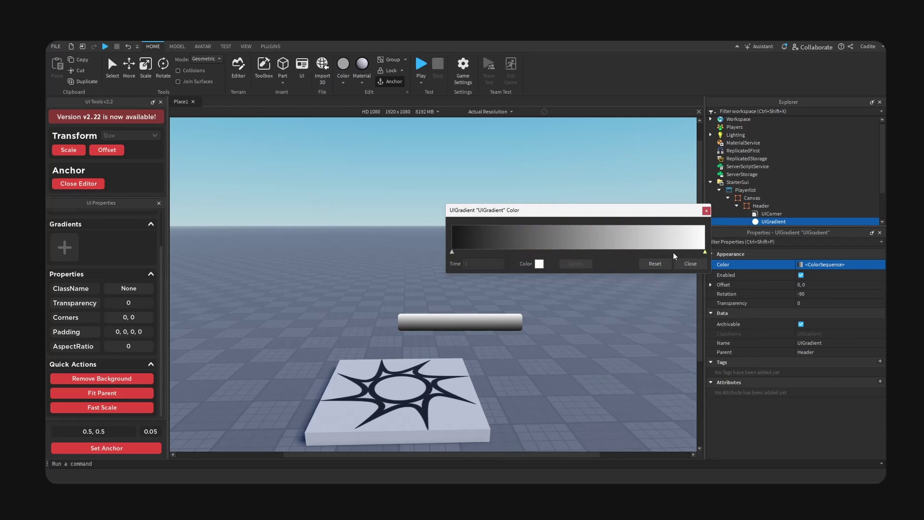
{"action": "left_click", "coordinate": [539, 264]}
{"action": "left_click_drag", "start_coordinate": [458, 179], "coordinate": [604, 186]}
{"action": "left_click_drag", "start_coordinate": [722, 204], "coordinate": [720, 283]}
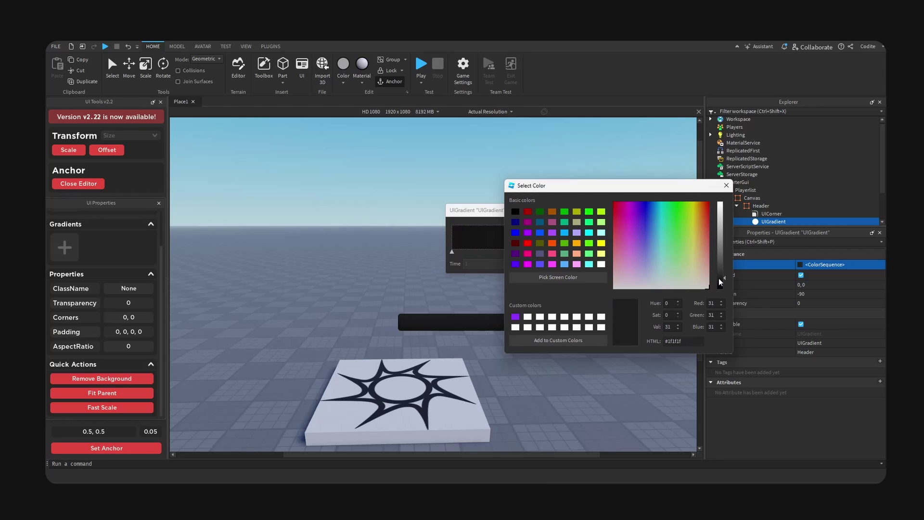
{"action": "left_click", "coordinate": [727, 185]}
{"action": "left_click", "coordinate": [539, 264]}
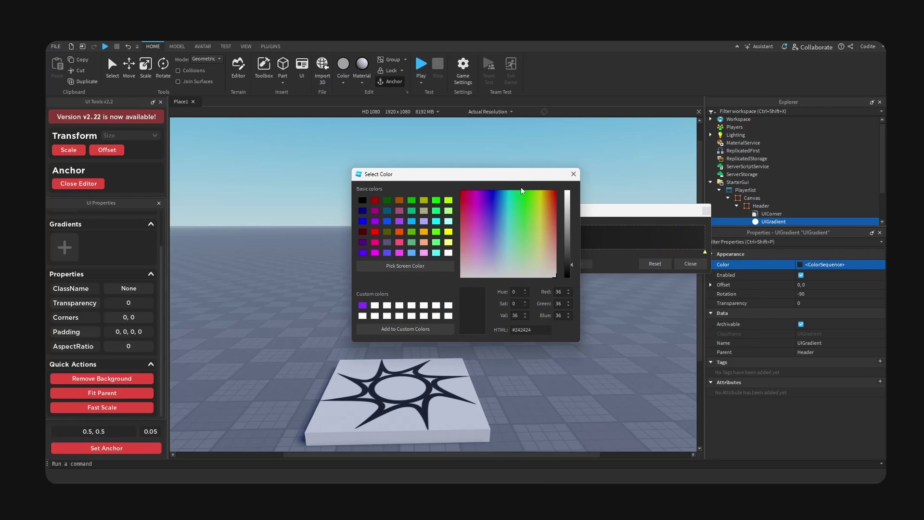
{"action": "left_click_drag", "start_coordinate": [433, 173], "coordinate": [611, 198]}
{"action": "left_click_drag", "start_coordinate": [746, 292], "coordinate": [746, 286]}
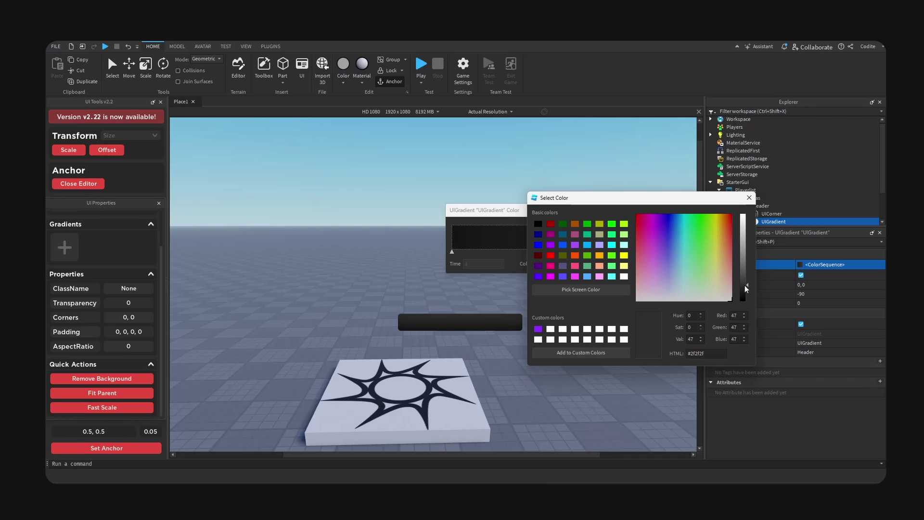
{"action": "left_click", "coordinate": [749, 198]}
{"action": "left_click", "coordinate": [689, 264]}
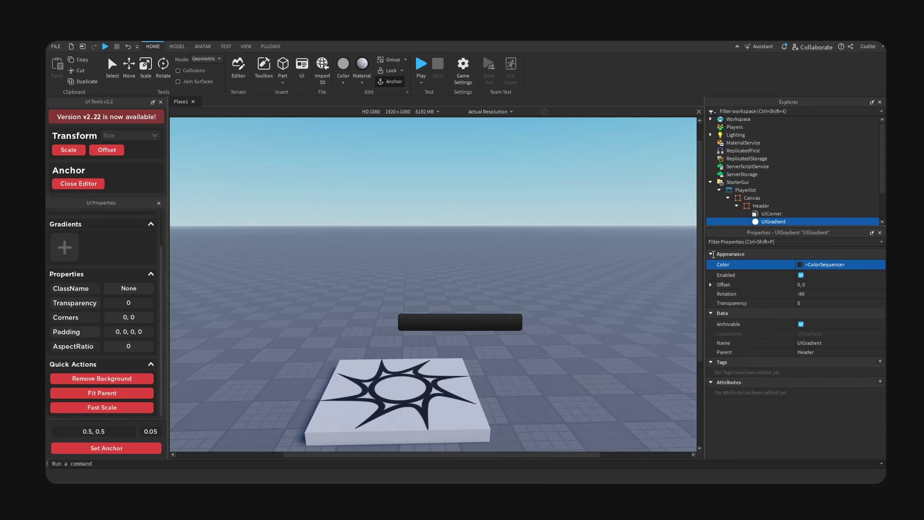
Step: Set the Header frame's BackgroundTransparency to 0.15
{"action": "left_click", "coordinate": [760, 205]}
{"action": "left_click", "coordinate": [737, 206]}
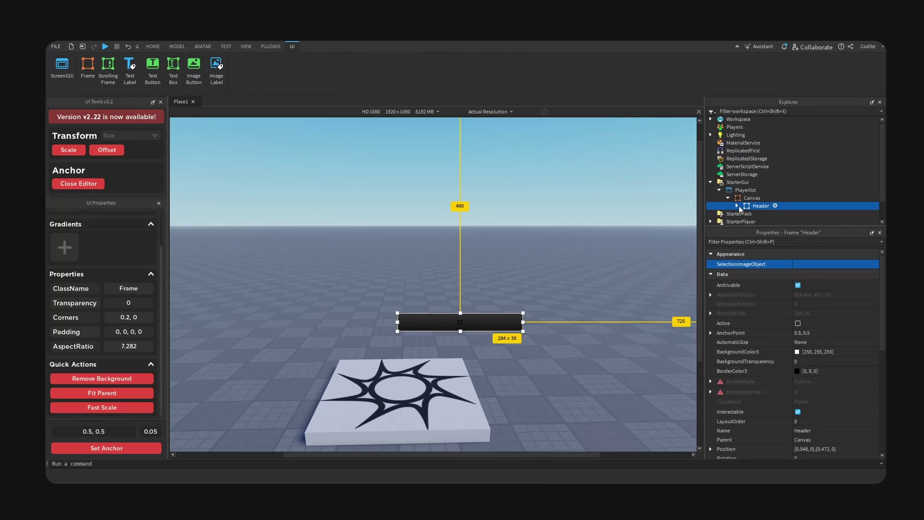
{"action": "left_click", "coordinate": [851, 362]}
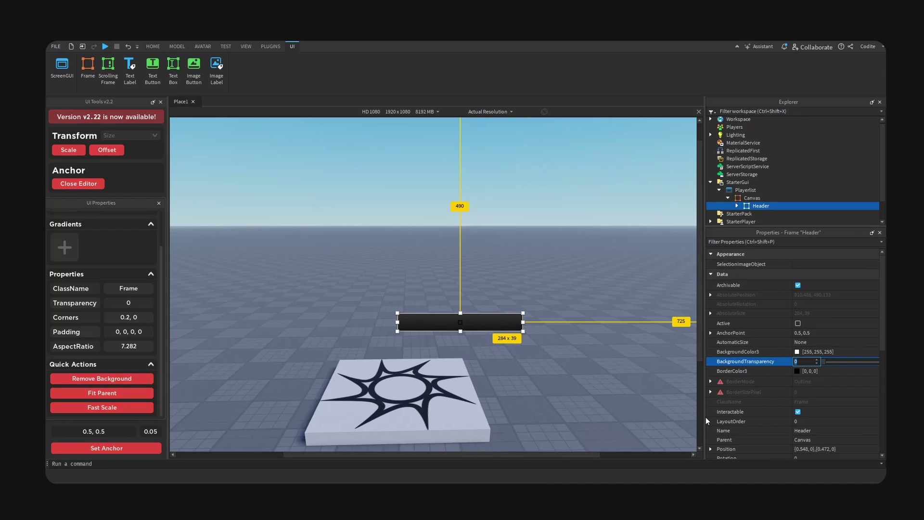
{"action": "type", "text": ".35"}
{"action": "key", "text": "BackSpace"}
{"action": "key", "text": "BackSpace"}
{"action": "type", "text": "2"}
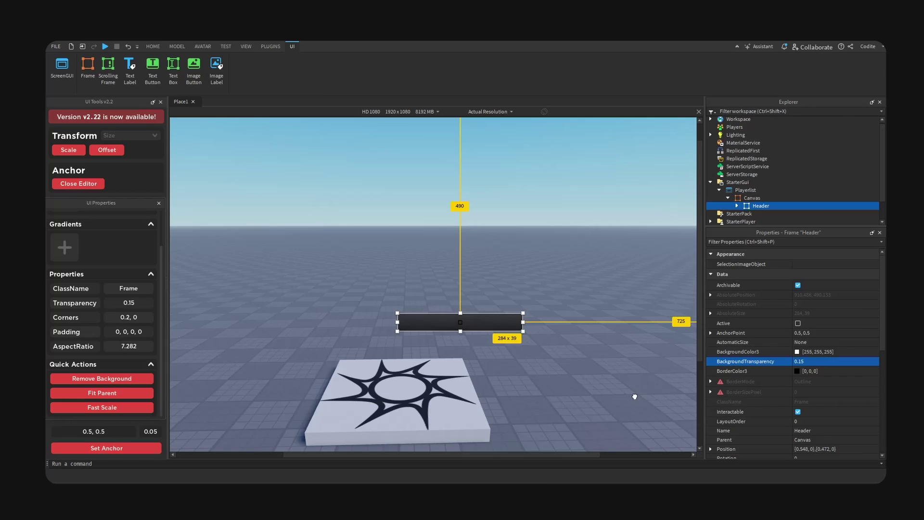
{"action": "left_click", "coordinate": [565, 373]}
{"action": "right_click_drag", "start_coordinate": [565, 373], "coordinate": [566, 376]}
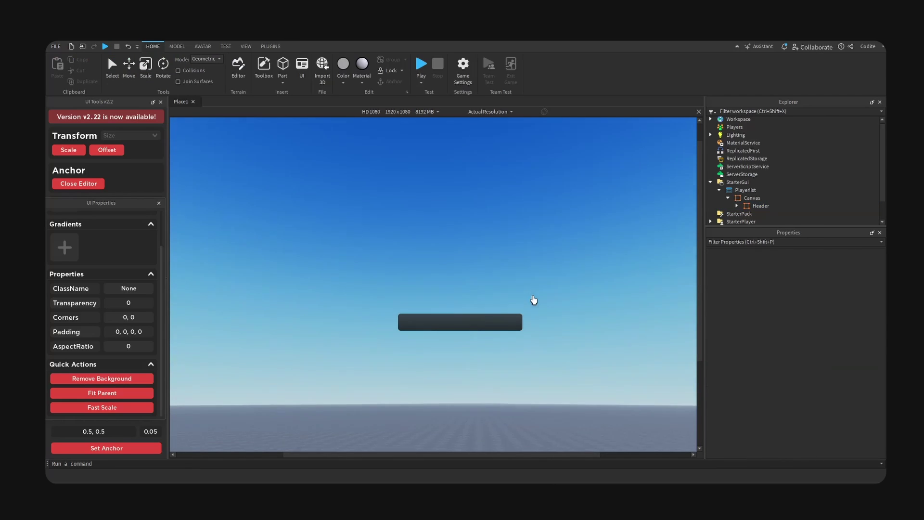
{"action": "right_click_drag", "start_coordinate": [534, 302], "coordinate": [534, 308]}
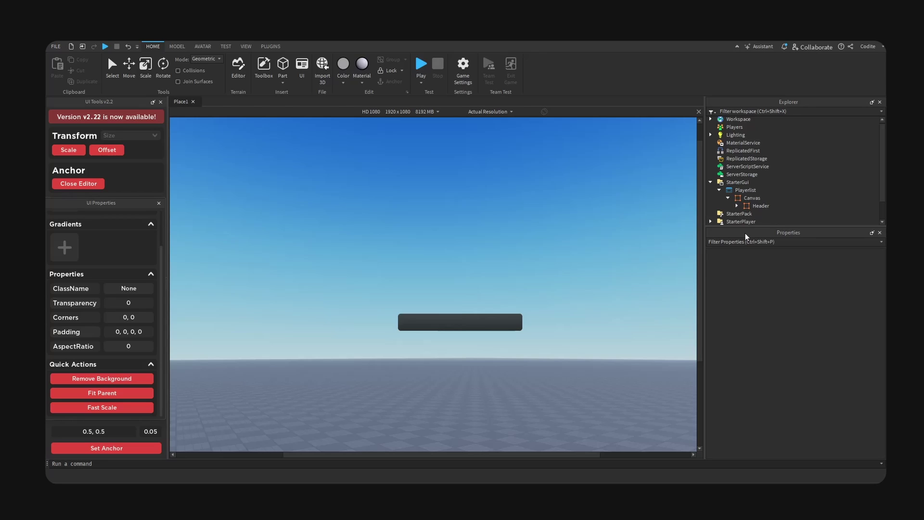
Step: Insert a UIStroke outline into the Header frame
{"action": "left_click", "coordinate": [760, 205]}
{"action": "left_click", "coordinate": [737, 205]}
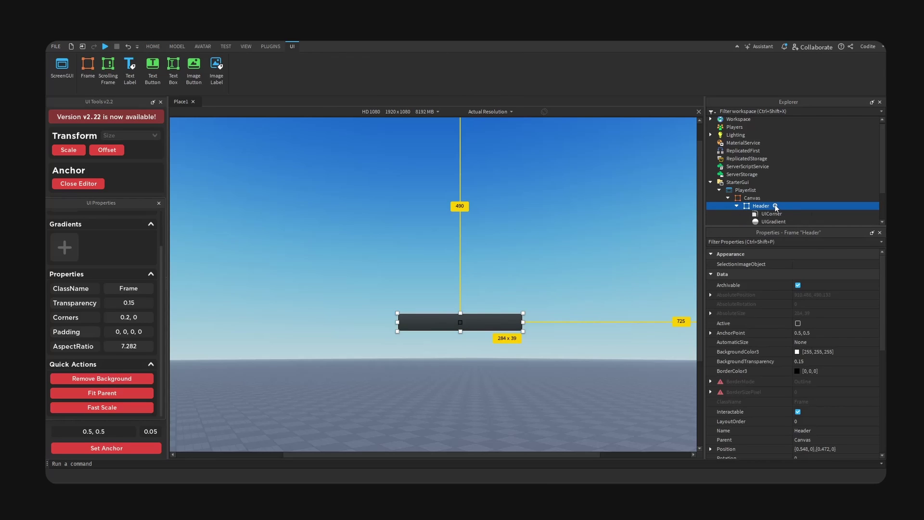
{"action": "left_click", "coordinate": [774, 206]}
{"action": "key", "text": "Escape"}
{"action": "scroll", "coordinate": [775, 193], "scroll_direction": "down", "scroll_amount": 2}
{"action": "left_click", "coordinate": [770, 181]}
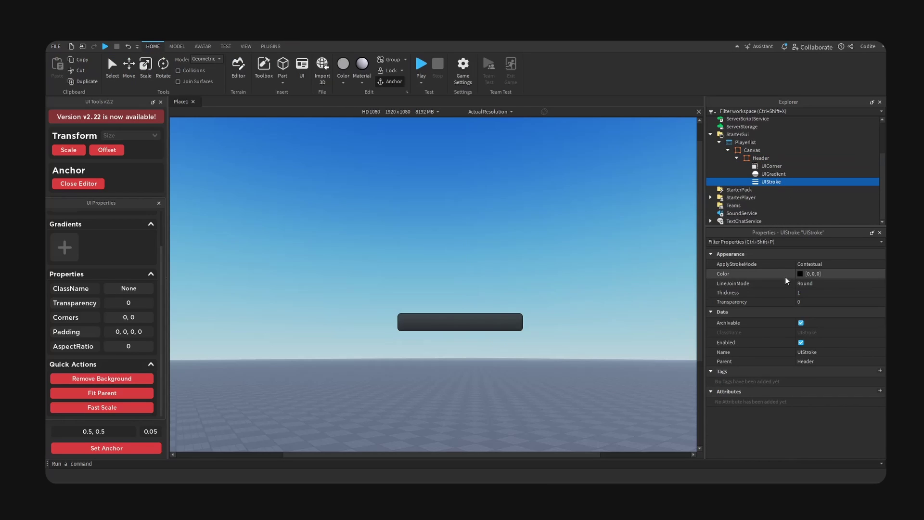
Step: Set the UIStroke thickness to 2 and its colour to white [255, 255, 255]
{"action": "left_click", "coordinate": [841, 296]}
{"action": "type", "text": "2"}
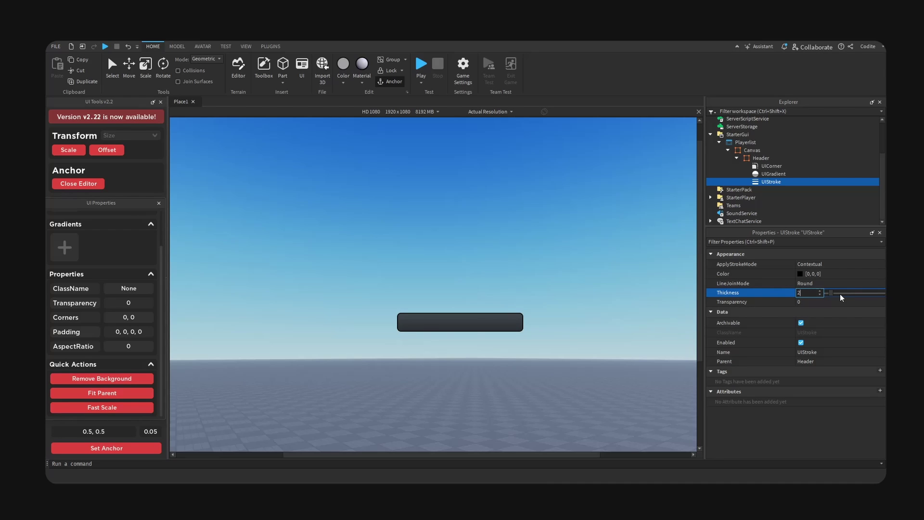
{"action": "key", "text": "Return"}
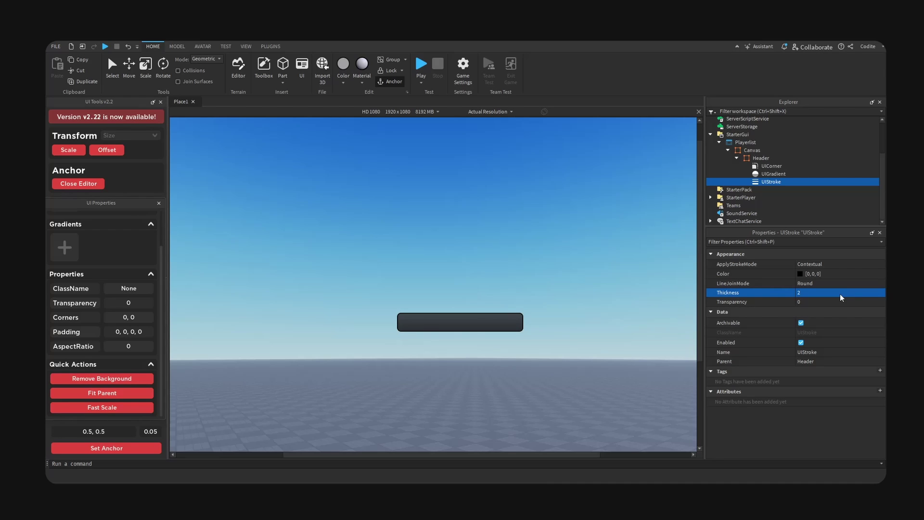
{"action": "left_click", "coordinate": [800, 273]}
{"action": "left_click", "coordinate": [569, 191]}
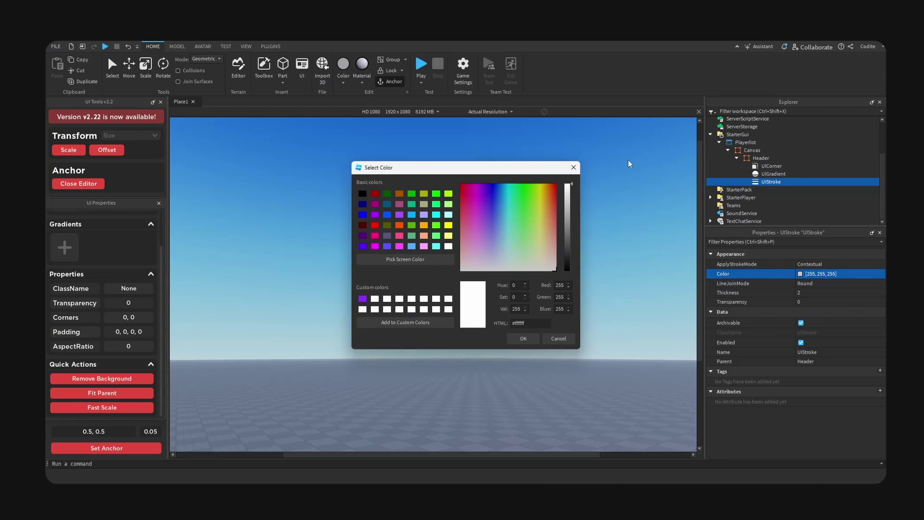
{"action": "left_click", "coordinate": [525, 338]}
Step: Copy Header's UIGradient and paste a copy into the UIStroke
{"action": "left_click", "coordinate": [788, 182]}
{"action": "type", "text": "grad"}
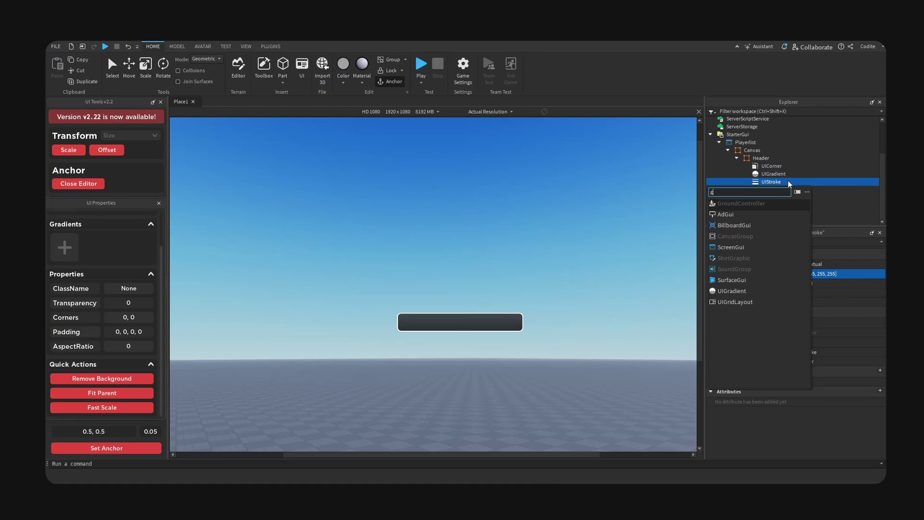
{"action": "left_click", "coordinate": [731, 204]}
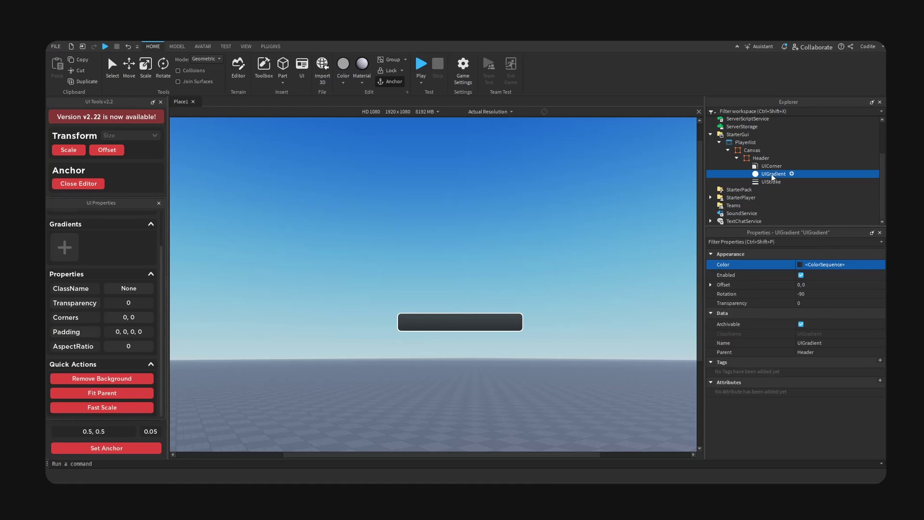
{"action": "key", "text": "ctrl+c"}
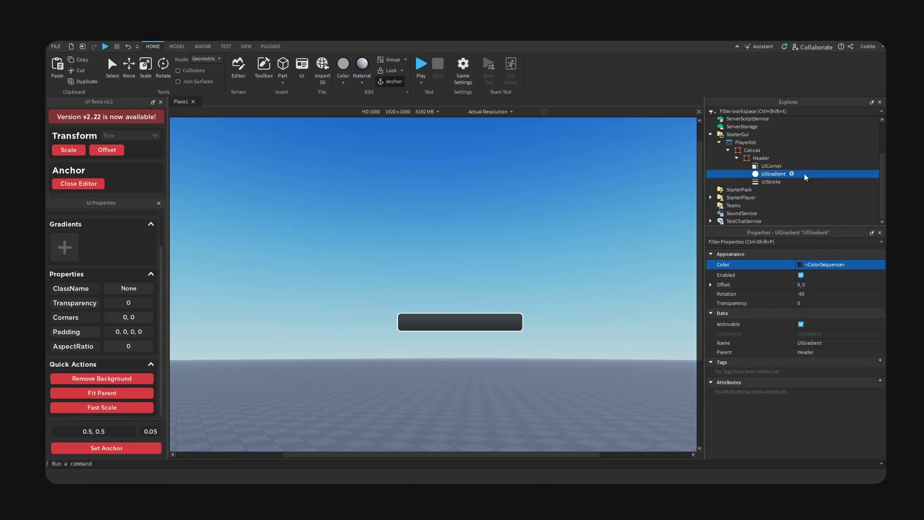
{"action": "left_click", "coordinate": [779, 183]}
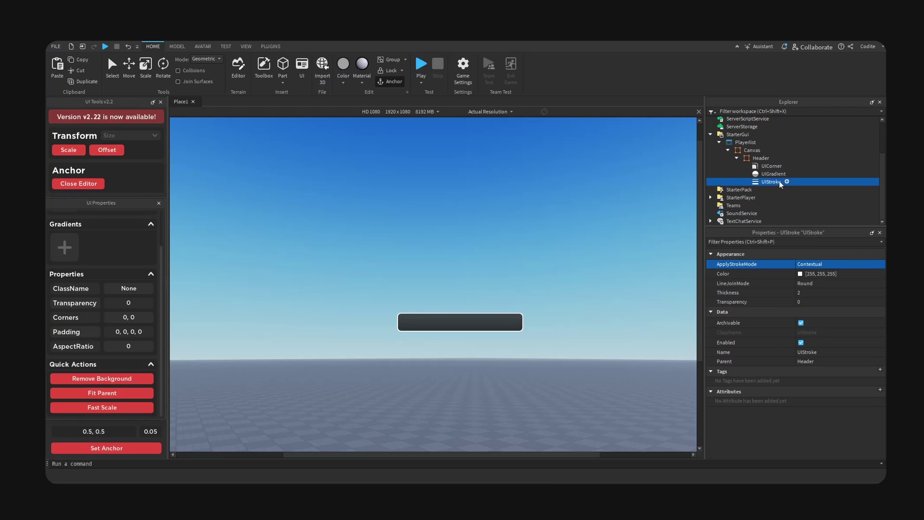
{"action": "key", "text": "ctrl+shift+v"}
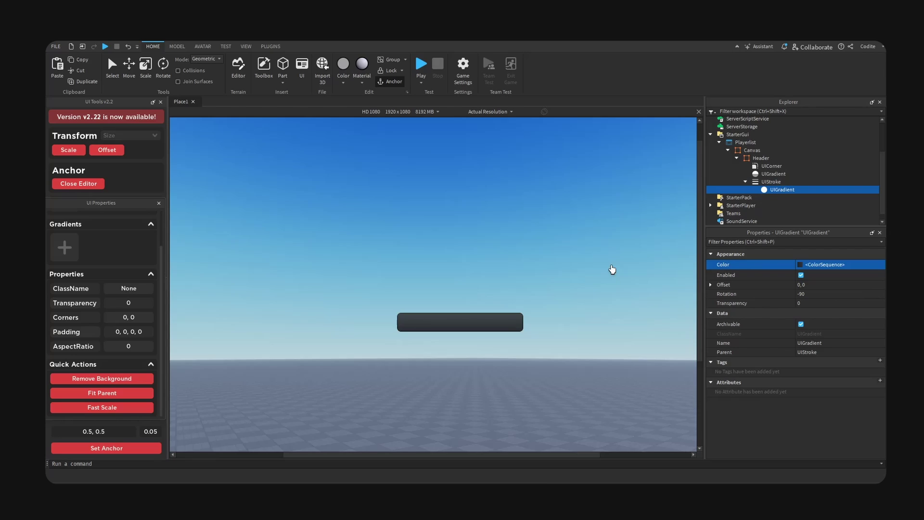
{"action": "right_click_drag", "start_coordinate": [610, 268], "coordinate": [538, 264]}
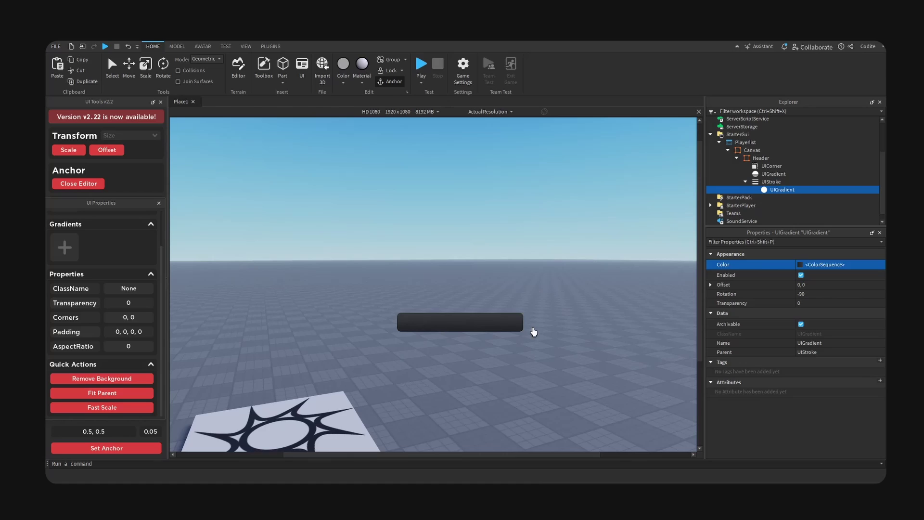
{"action": "right_click_drag", "start_coordinate": [534, 331], "coordinate": [394, 345]}
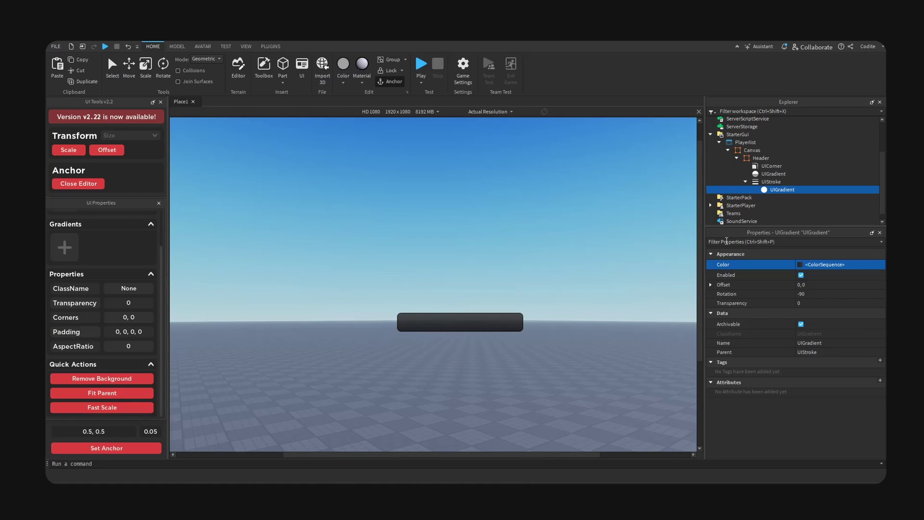
{"action": "left_click", "coordinate": [771, 182]}
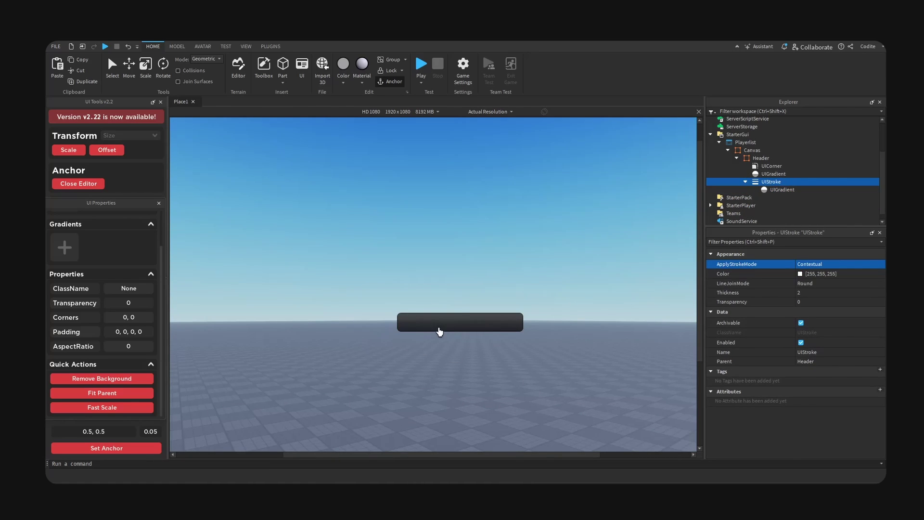
Step: Add a UIListLayout to Header with FillDirection set to Horizontal
{"action": "left_click", "coordinate": [440, 331]}
{"action": "left_click", "coordinate": [746, 182]}
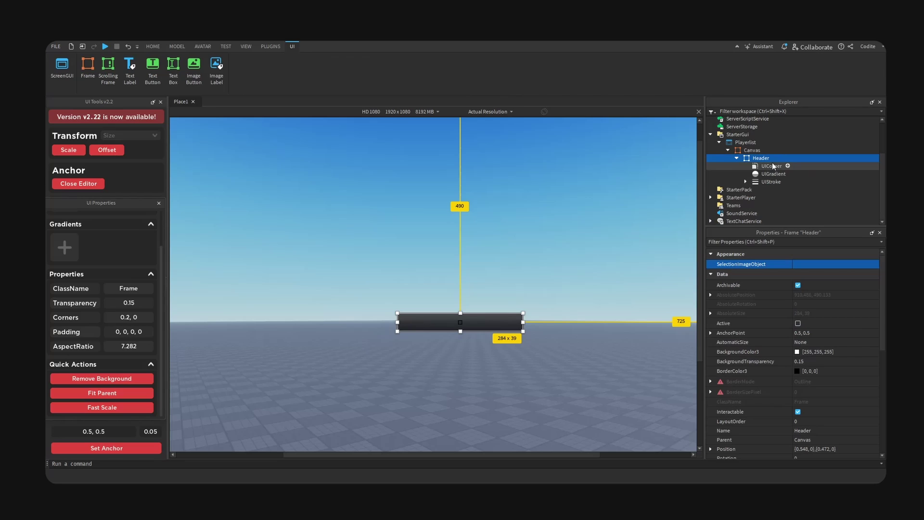
{"action": "left_click", "coordinate": [777, 157]}
{"action": "type", "text": "uil"}
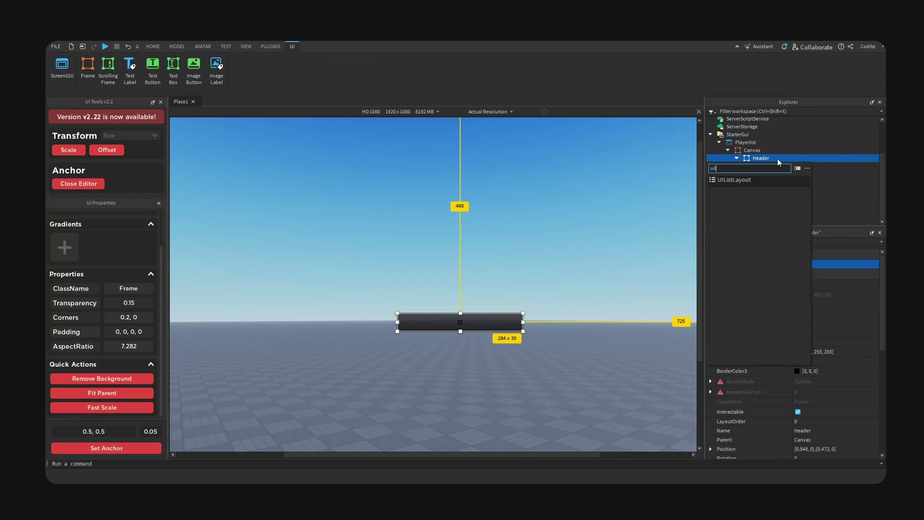
{"action": "key", "text": "Return"}
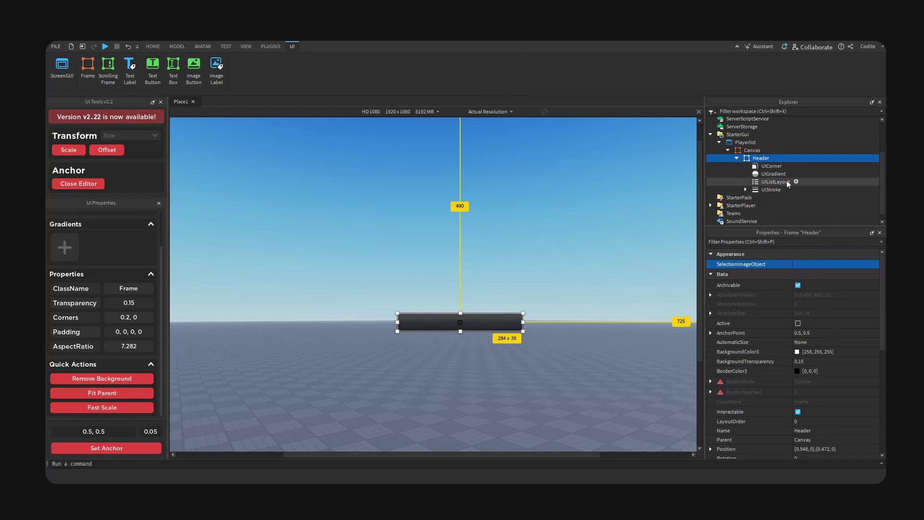
{"action": "left_click", "coordinate": [786, 181]}
{"action": "left_click", "coordinate": [800, 337]}
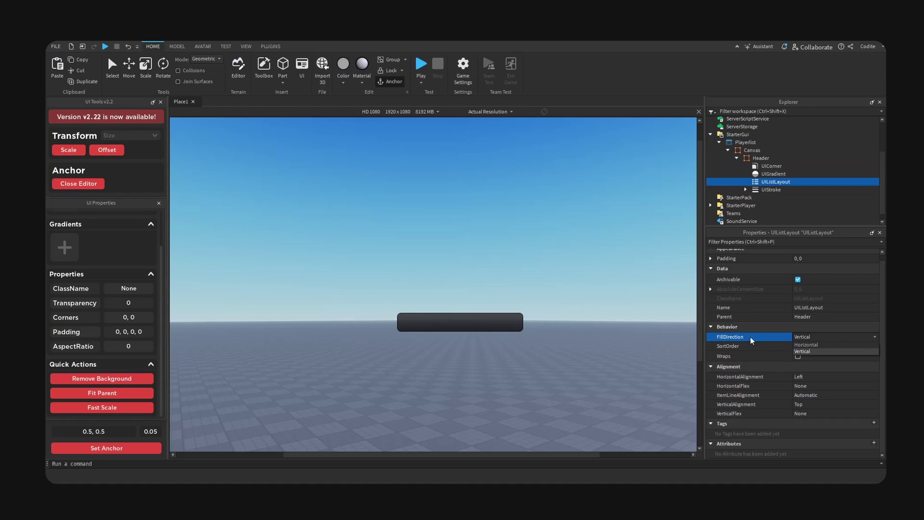
{"action": "left_click", "coordinate": [816, 345]}
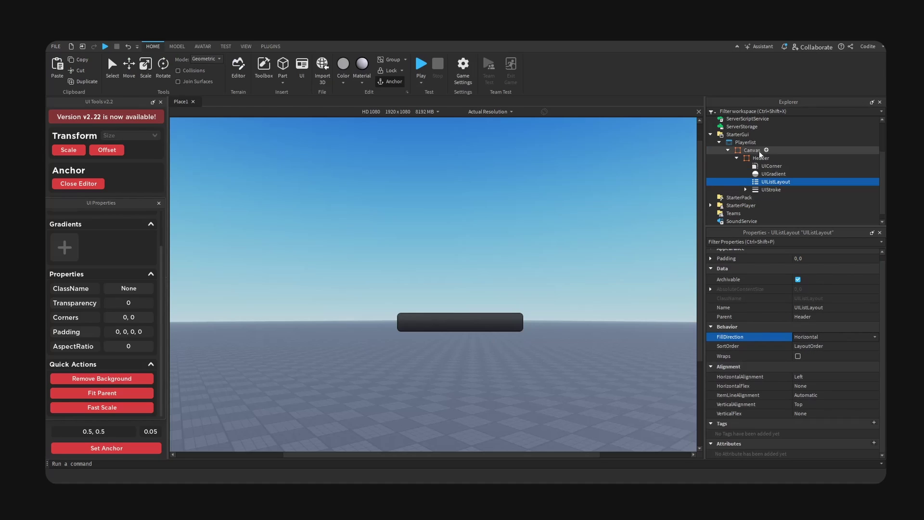
{"action": "left_click", "coordinate": [777, 158]}
Step: Add a centre-anchored TextLabel to Header with TextScaled on and no background
{"action": "type", "text": "tex"}
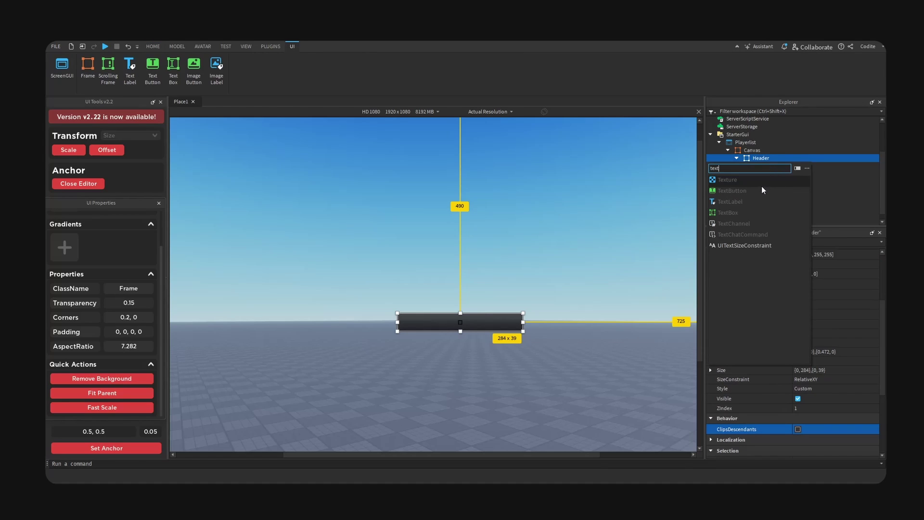
{"action": "type", "text": "t"}
{"action": "left_click", "coordinate": [750, 202]}
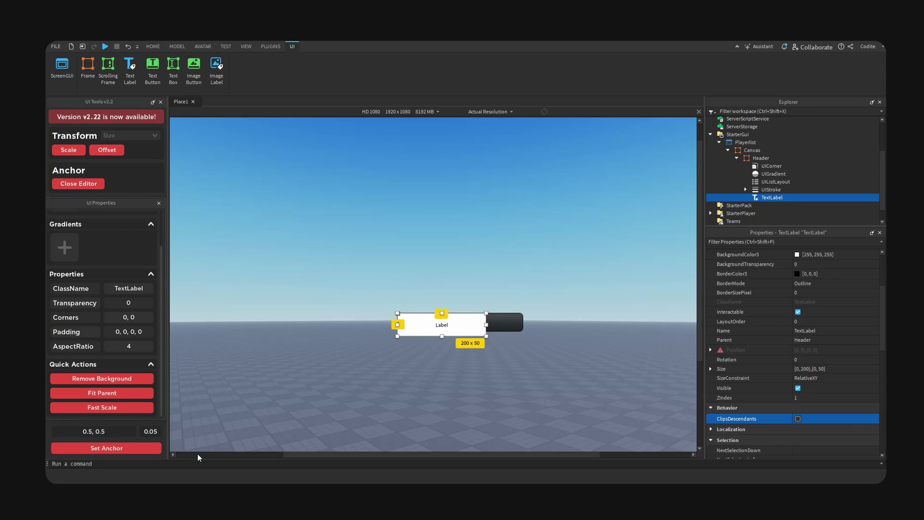
{"action": "left_click", "coordinate": [119, 450]}
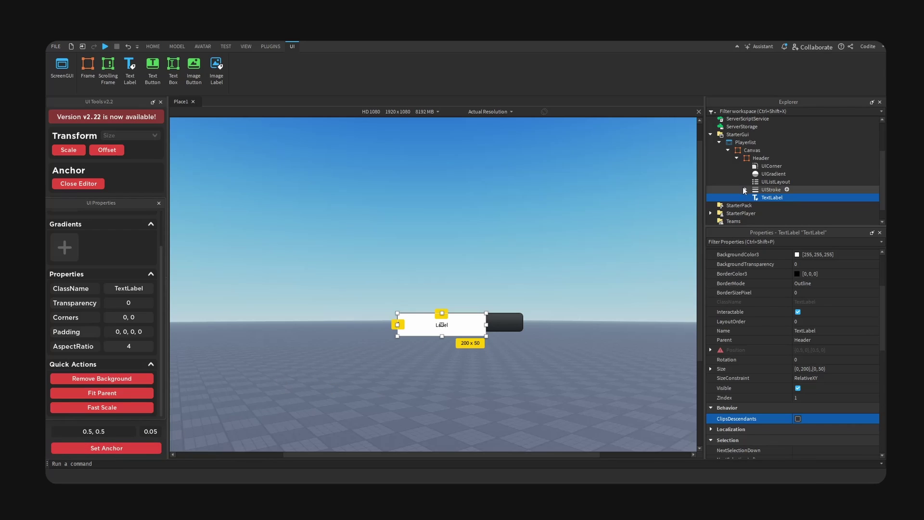
{"action": "scroll", "coordinate": [822, 380], "scroll_direction": "down", "scroll_amount": 4}
{"action": "scroll", "coordinate": [821, 376], "scroll_direction": "down", "scroll_amount": 6}
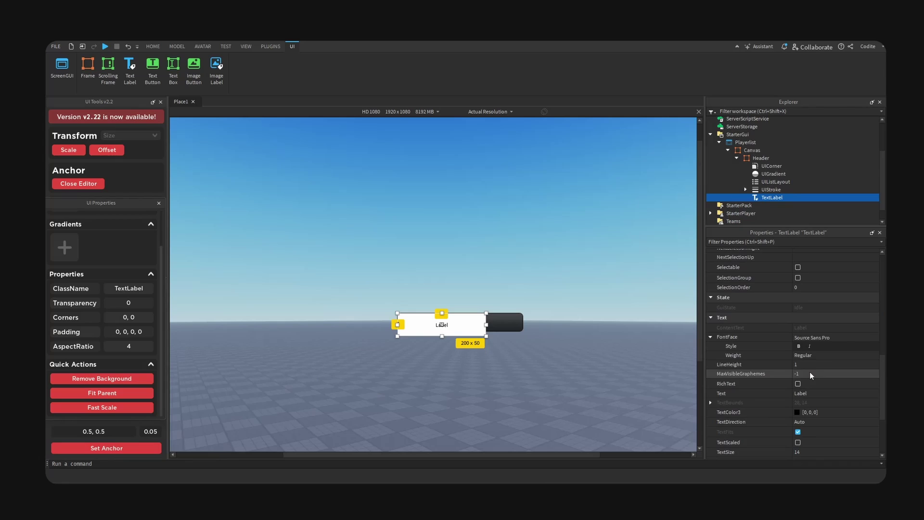
{"action": "left_click", "coordinate": [797, 387]}
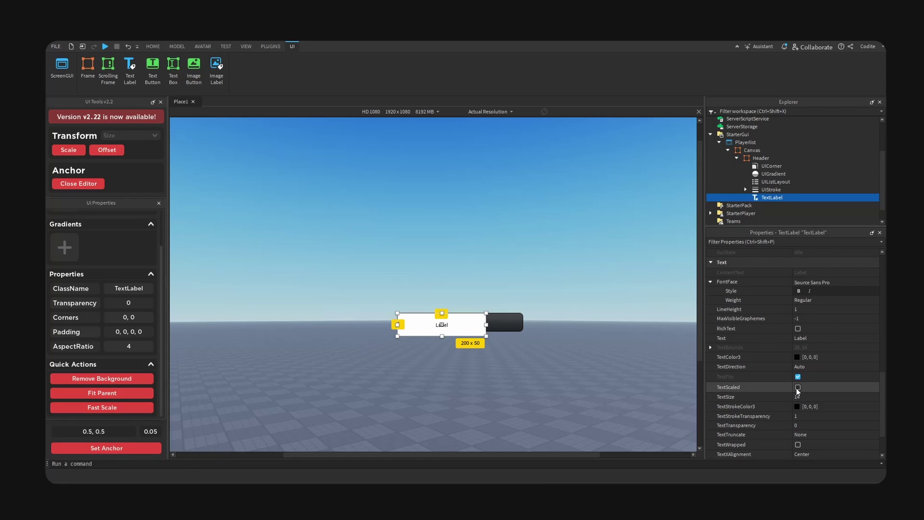
{"action": "left_click", "coordinate": [95, 378]}
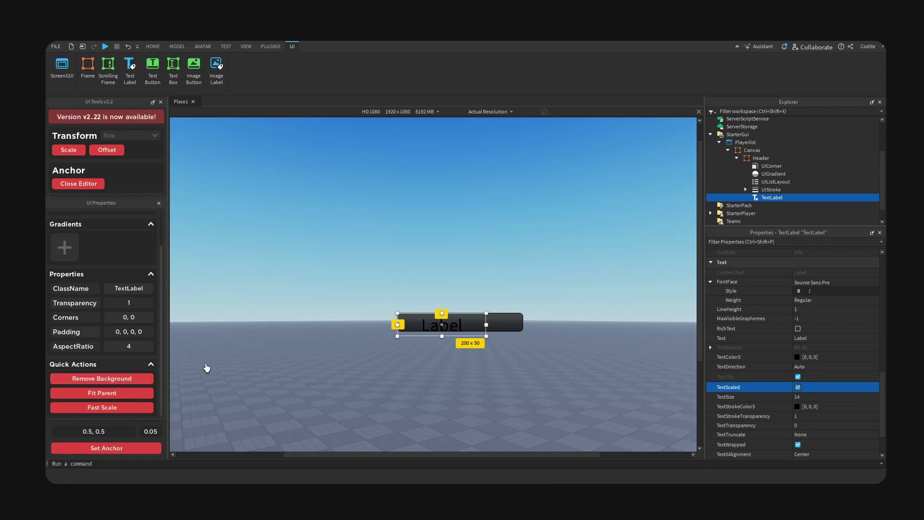
Step: Set the label's TextColor3 to a near-white, slightly cyan tint
{"action": "left_click", "coordinate": [797, 357]}
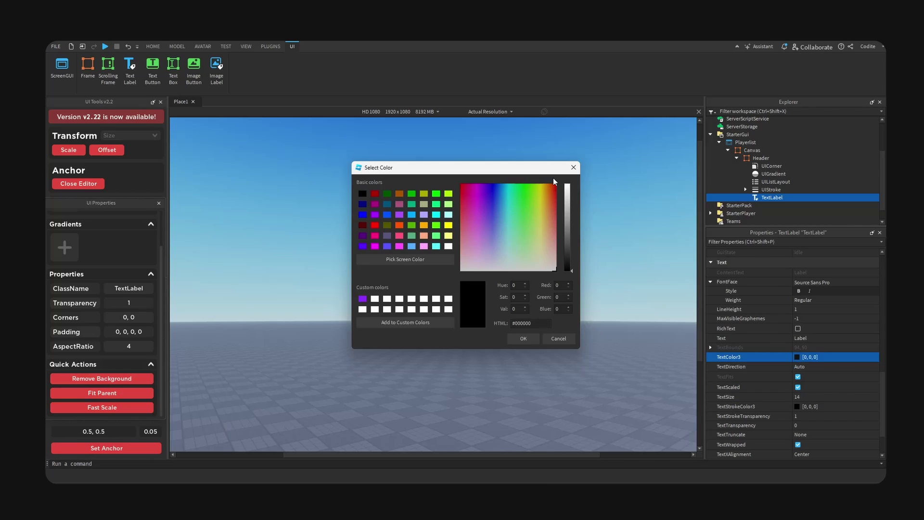
{"action": "left_click_drag", "start_coordinate": [553, 167], "coordinate": [736, 206]}
{"action": "left_click", "coordinate": [749, 224]}
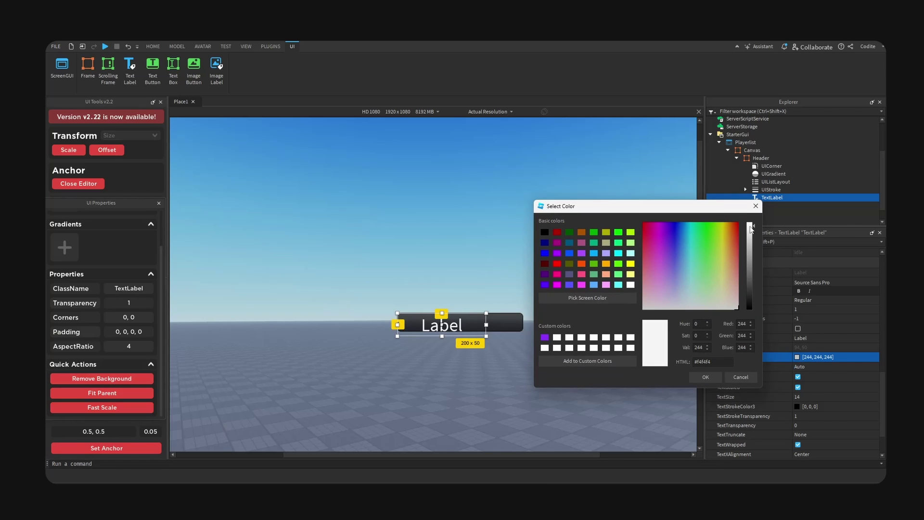
{"action": "left_click_drag", "start_coordinate": [687, 235], "coordinate": [688, 302]}
{"action": "left_click_drag", "start_coordinate": [727, 305], "coordinate": [689, 309]}
{"action": "left_click", "coordinate": [704, 377]}
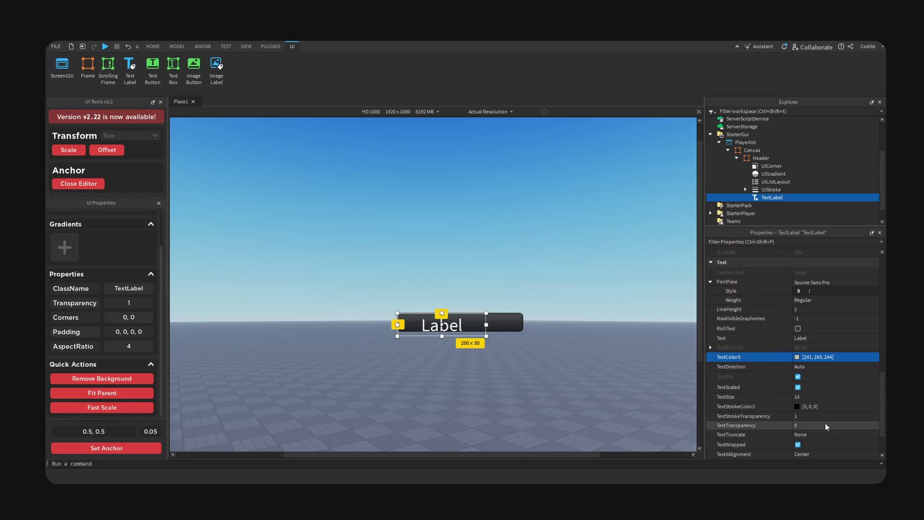
Step: Change the label font to Arial and shrink the label to 73 x 18
{"action": "scroll", "coordinate": [818, 385], "scroll_direction": "up", "scroll_amount": 2}
{"action": "left_click", "coordinate": [798, 318]}
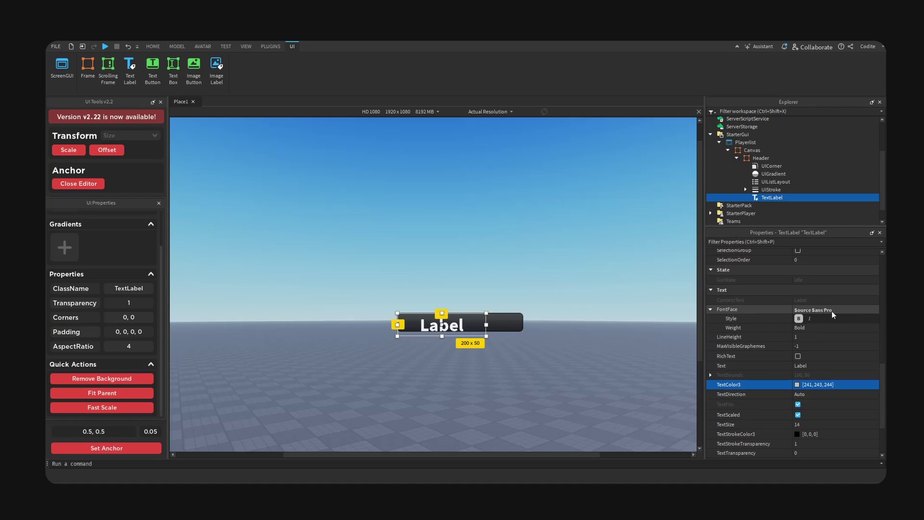
{"action": "left_click", "coordinate": [831, 311]}
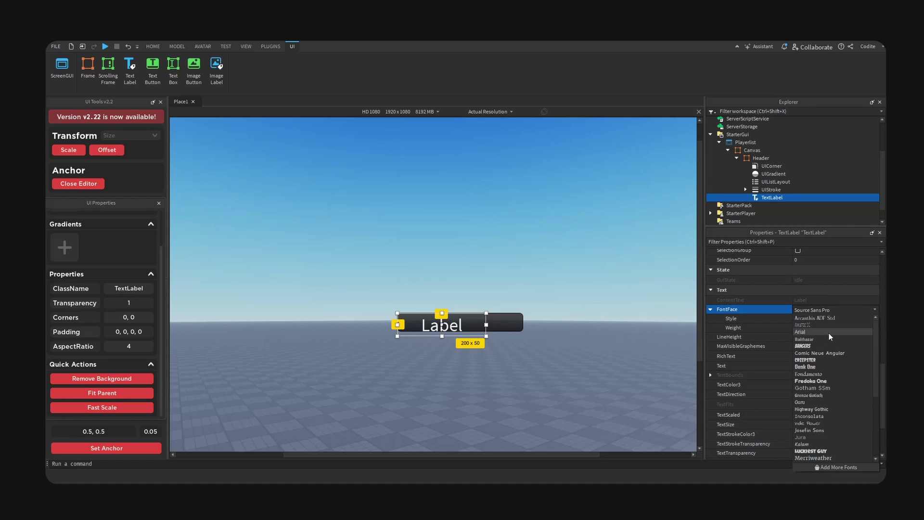
{"action": "left_click", "coordinate": [829, 332]}
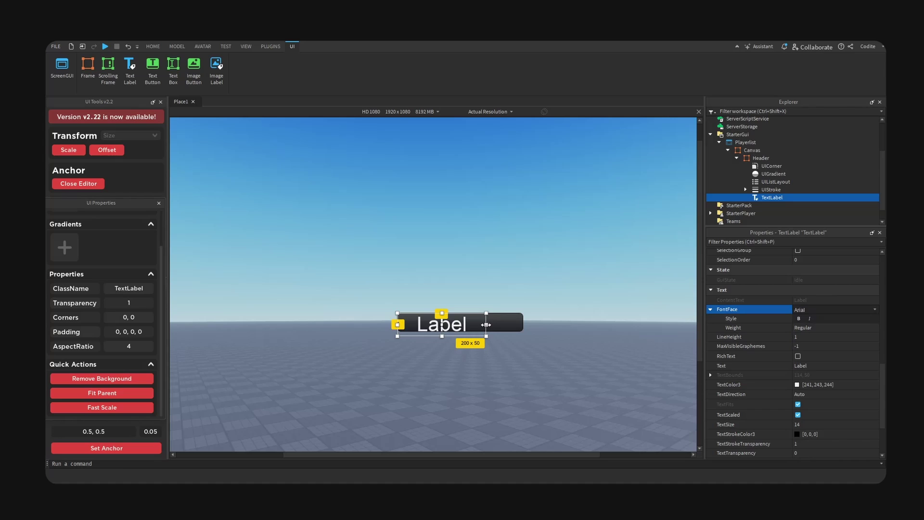
{"action": "left_click_drag", "start_coordinate": [485, 324], "coordinate": [431, 325]}
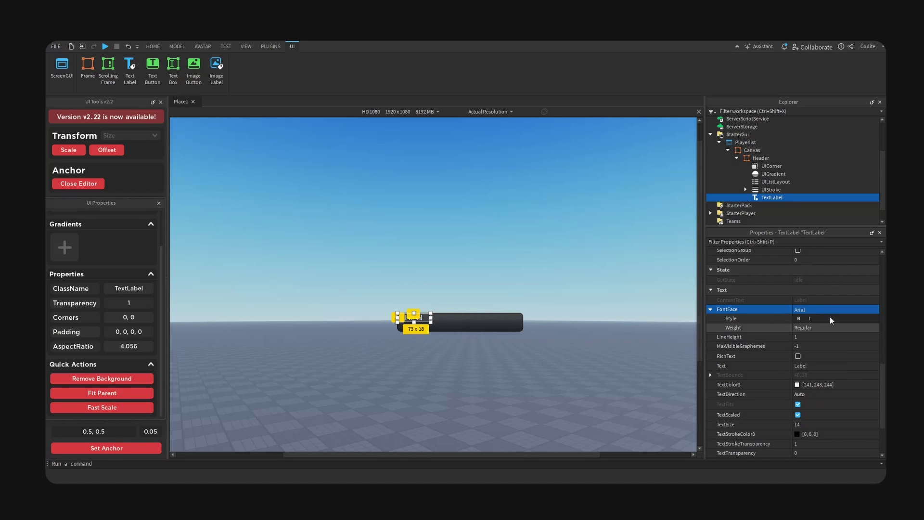
{"action": "scroll", "coordinate": [829, 366], "scroll_direction": "down", "scroll_amount": 3}
Step: Set the UIListLayout's VerticalAlignment to Center, then start editing the label text
{"action": "left_click", "coordinate": [775, 181]}
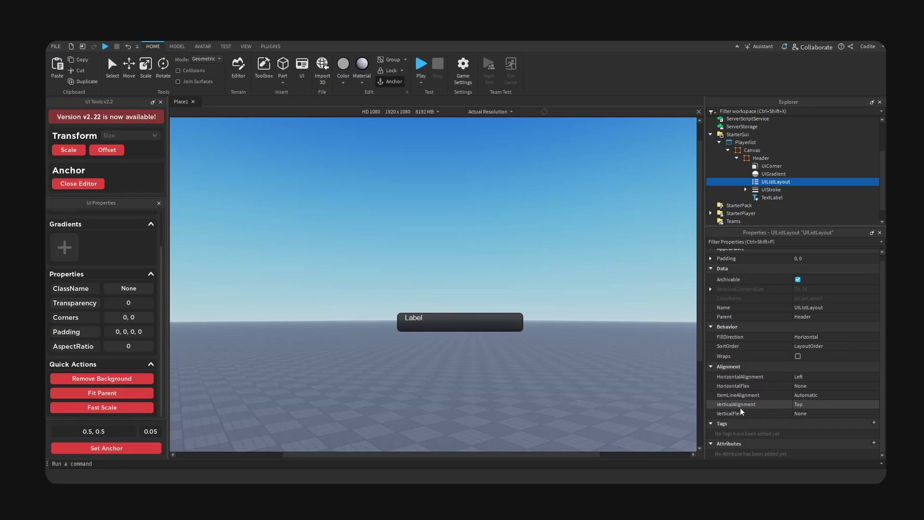
{"action": "left_click", "coordinate": [808, 405]}
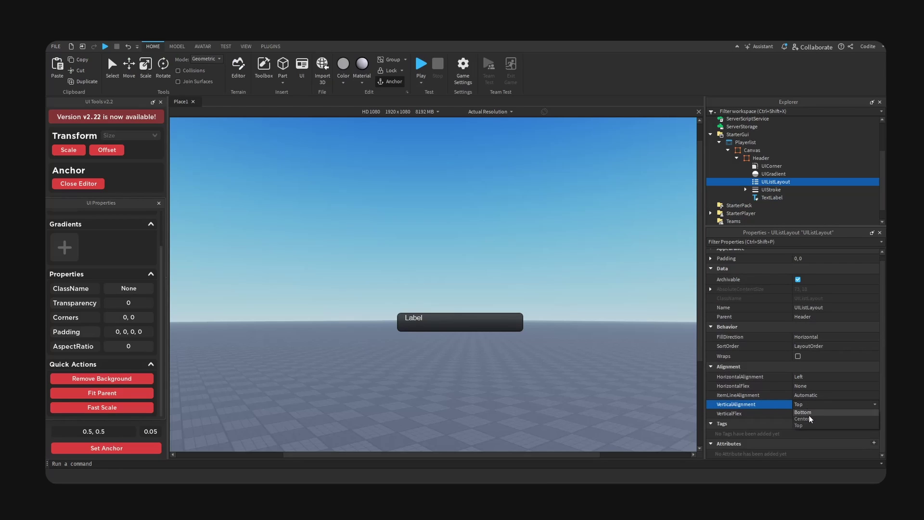
{"action": "left_click", "coordinate": [802, 419]}
{"action": "double_click", "coordinate": [415, 327]}
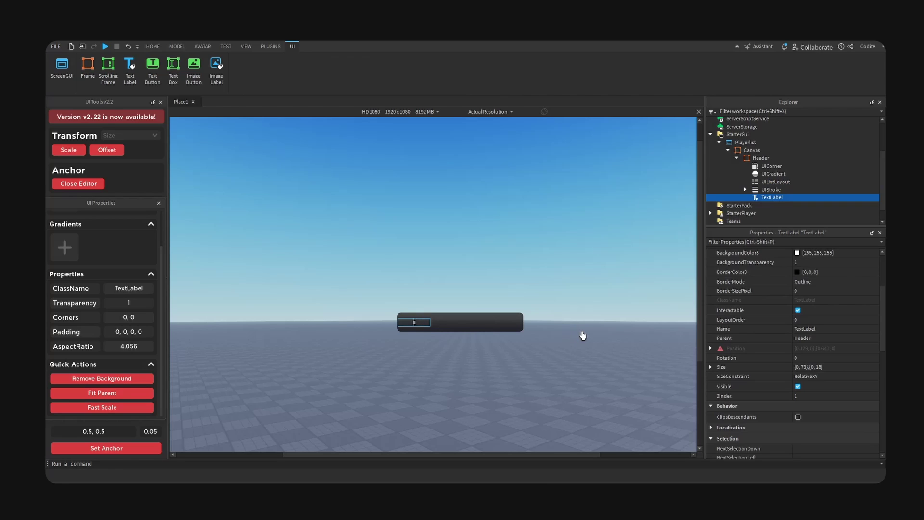
Step: Duplicate the Level label to create Name and Coins header labels
{"action": "key", "text": "Return"}
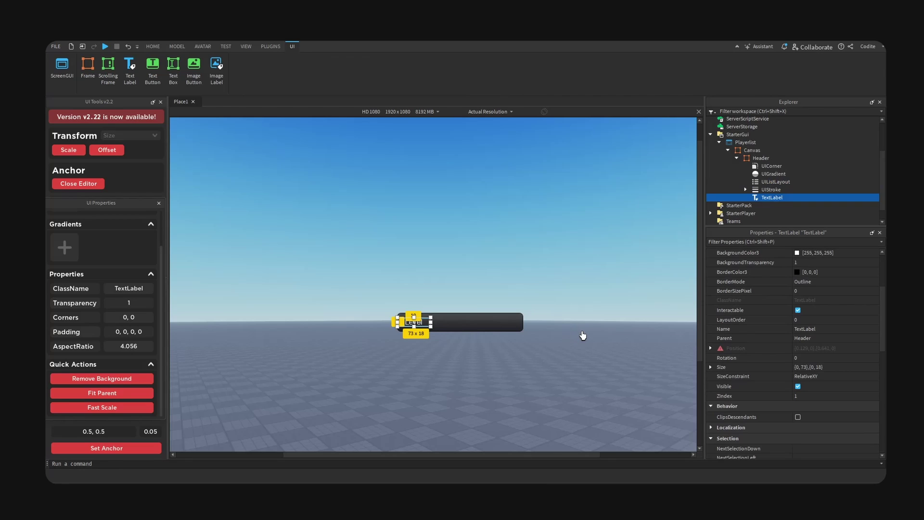
{"action": "scroll", "coordinate": [818, 356], "scroll_direction": "down", "scroll_amount": 4}
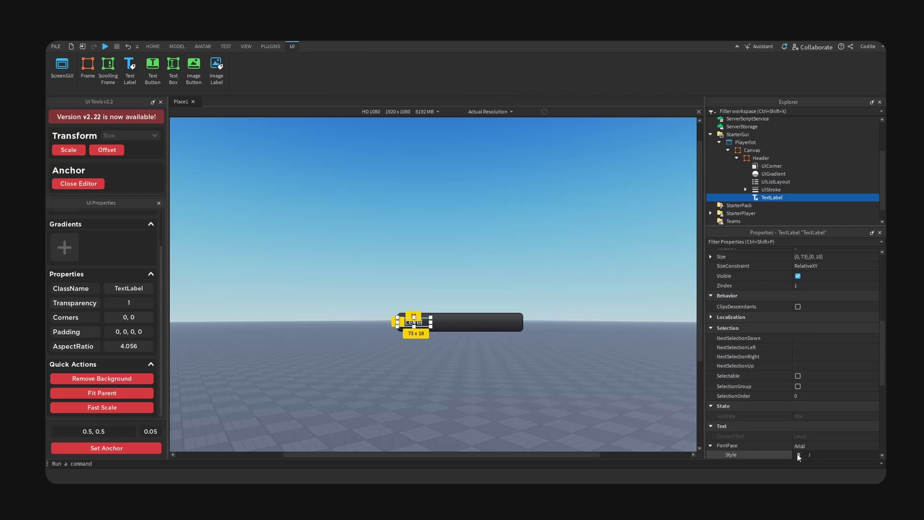
{"action": "left_click", "coordinate": [489, 324]}
{"action": "scroll", "coordinate": [476, 287], "scroll_direction": "up", "scroll_amount": 3}
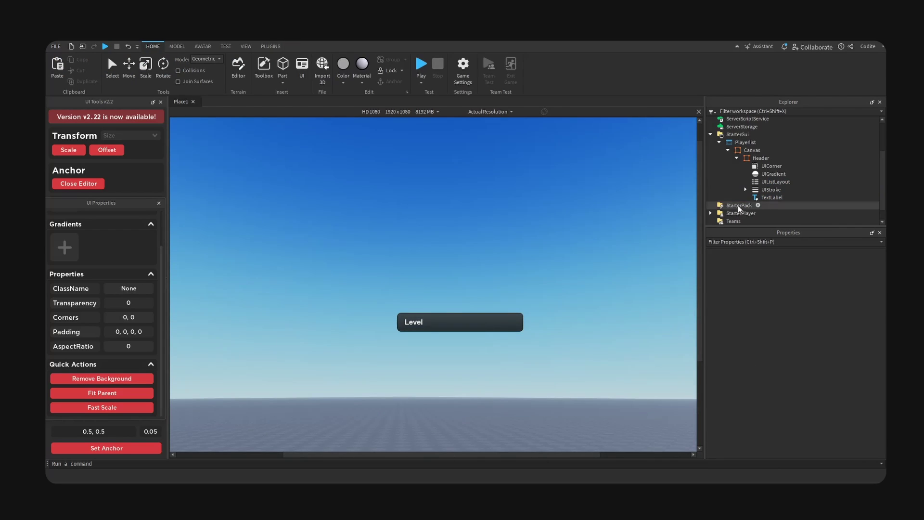
{"action": "left_click", "coordinate": [768, 197]}
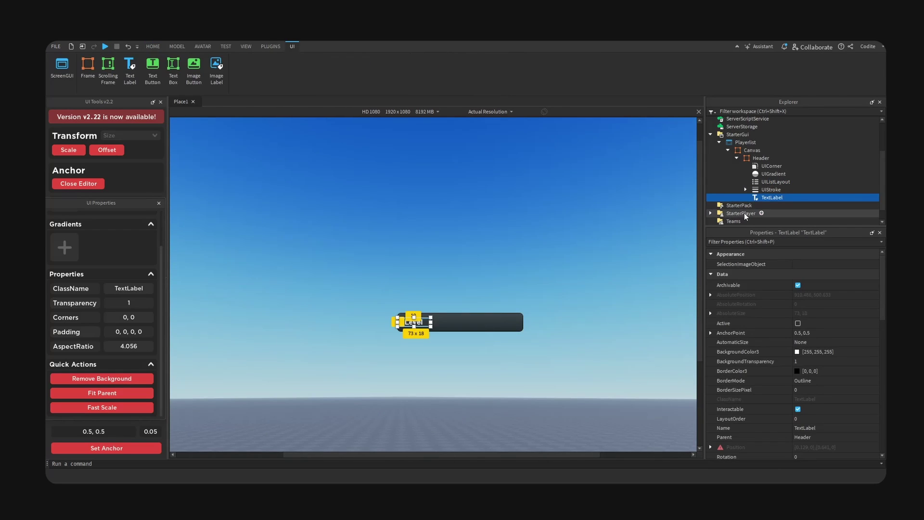
{"action": "key", "text": "ctrl+d"}
{"action": "double_click", "coordinate": [448, 324]}
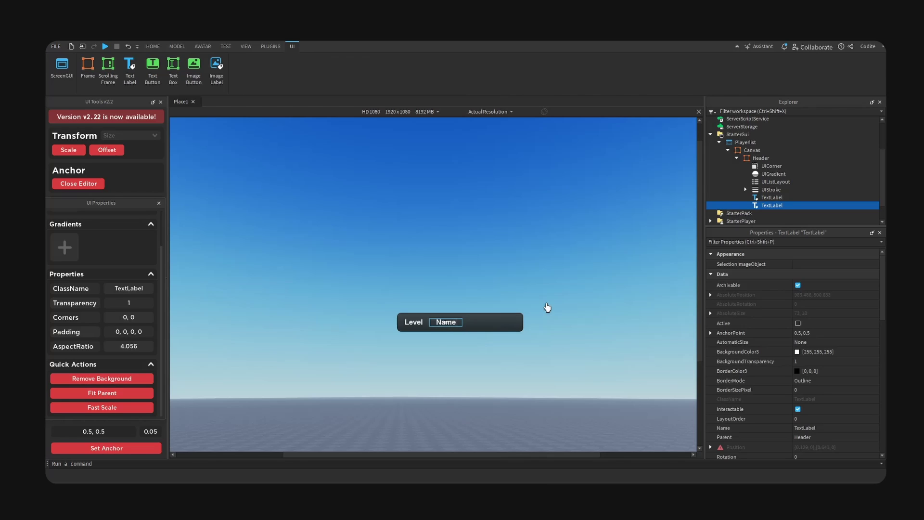
{"action": "key", "text": "Return"}
{"action": "key", "text": "ctrl+d"}
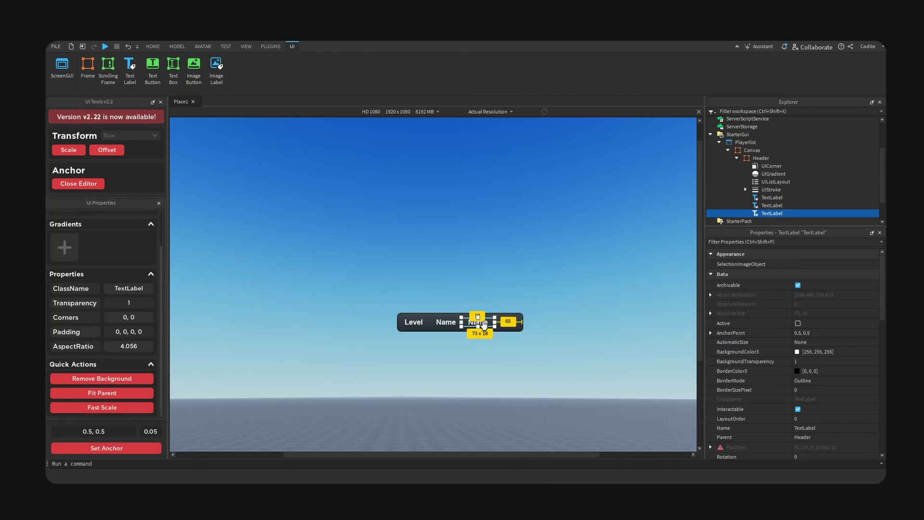
{"action": "double_click", "coordinate": [478, 322]}
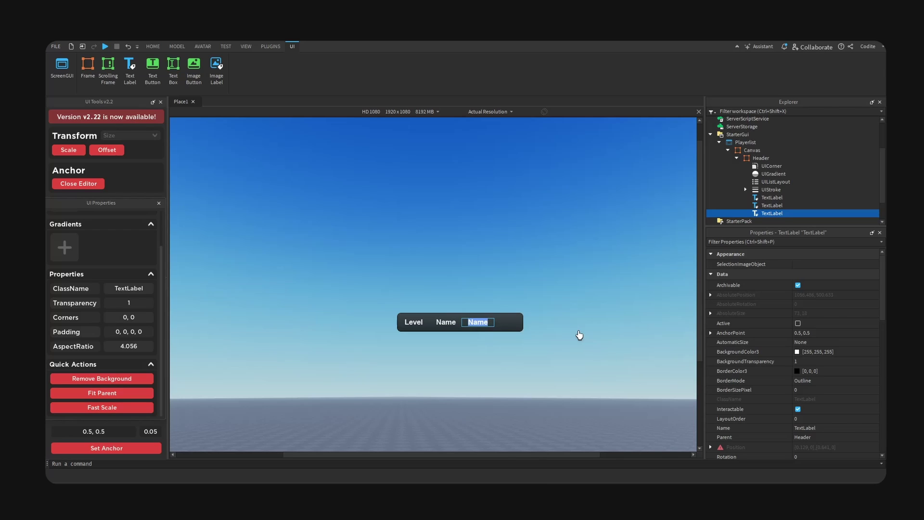
{"action": "key", "text": "Return"}
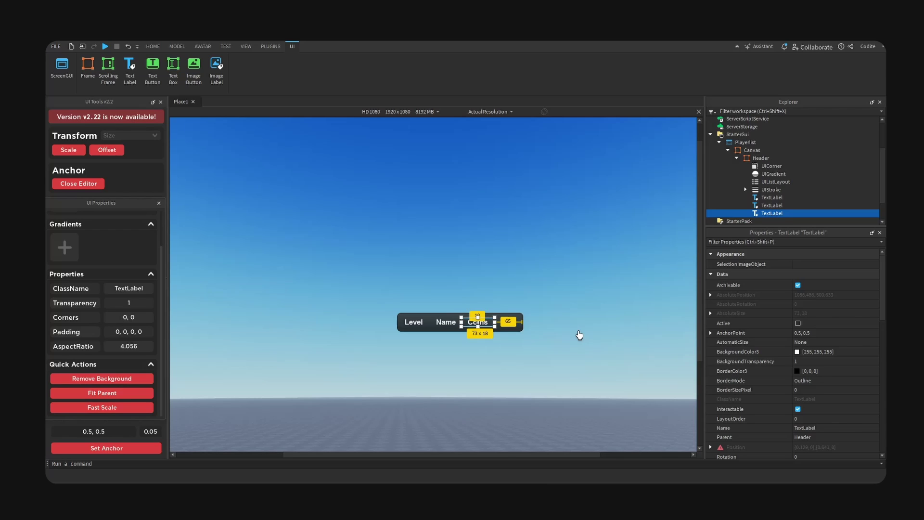
Step: Rename the Coins label to Gems and duplicate it to add a Wins label
{"action": "double_click", "coordinate": [476, 324]}
{"action": "type", "text": "Gems"}
{"action": "key", "text": "Return"}
{"action": "key", "text": "ctrl+d"}
{"action": "left_click_drag", "start_coordinate": [510, 321], "coordinate": [522, 322]}
{"action": "key", "text": "Return"}
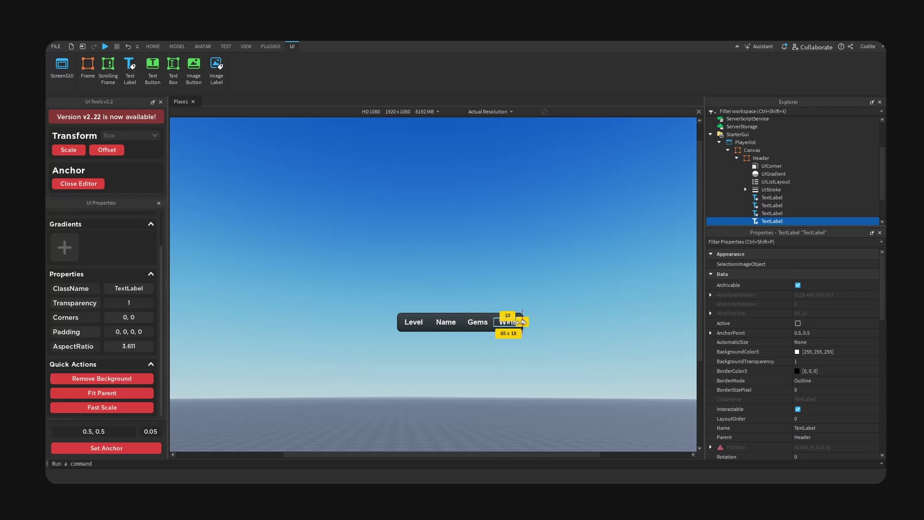
{"action": "left_click", "coordinate": [570, 336]}
Step: Enlarge the Header frame to about 310x43 so all four labels fit
{"action": "mouse_move", "coordinate": [571, 336]}
{"action": "right_mouse_down"}
{"action": "mouse_move", "coordinate": [575, 330]}
{"action": "mouse_move", "coordinate": [583, 345]}
{"action": "right_mouse_up"}
{"action": "right_click_drag", "start_coordinate": [627, 253], "coordinate": [569, 264]}
{"action": "left_click", "coordinate": [761, 158]}
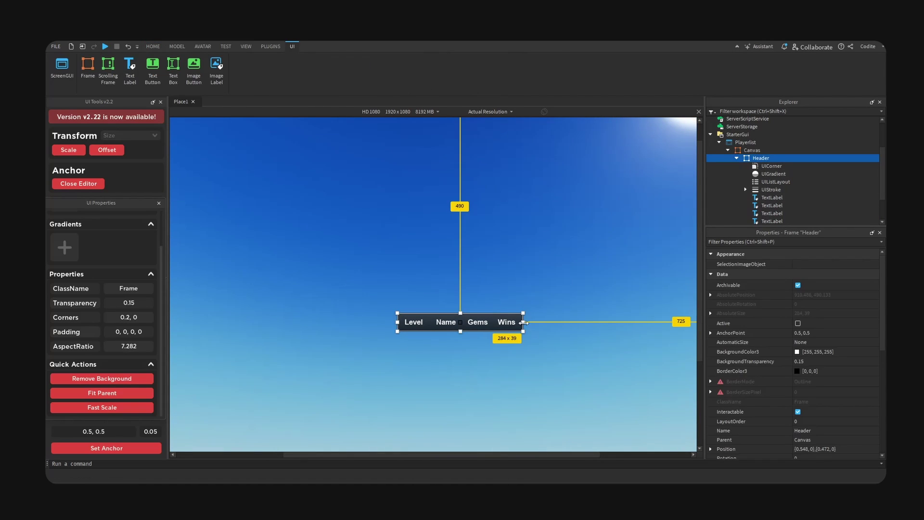
{"action": "mouse_move", "coordinate": [523, 321]}
{"action": "left_mouse_down"}
{"action": "mouse_move", "coordinate": [605, 322]}
{"action": "mouse_move", "coordinate": [528, 321]}
{"action": "left_mouse_up"}
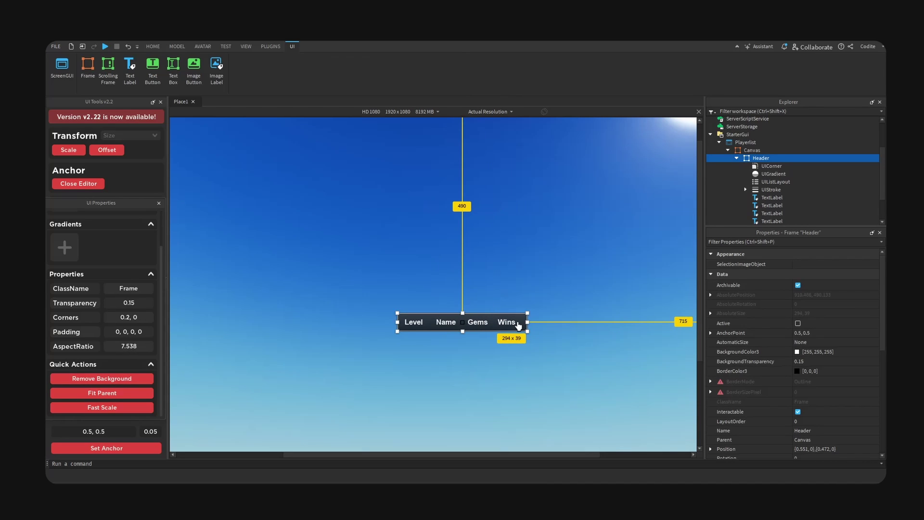
{"action": "left_click_drag", "start_coordinate": [395, 311], "coordinate": [389, 310]}
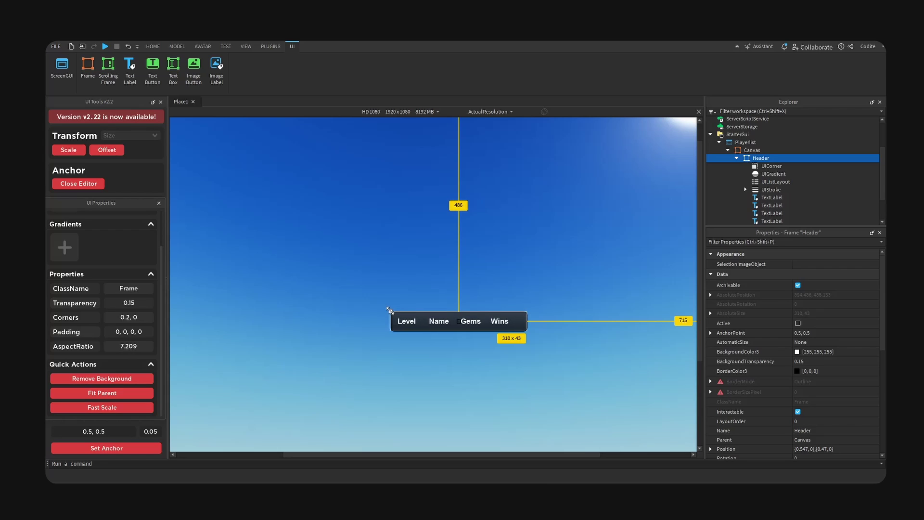
Step: Set the Header's UIListLayout HorizontalAlignment to Center
{"action": "left_click", "coordinate": [760, 182]}
{"action": "scroll", "coordinate": [822, 393], "scroll_direction": "down", "scroll_amount": 1}
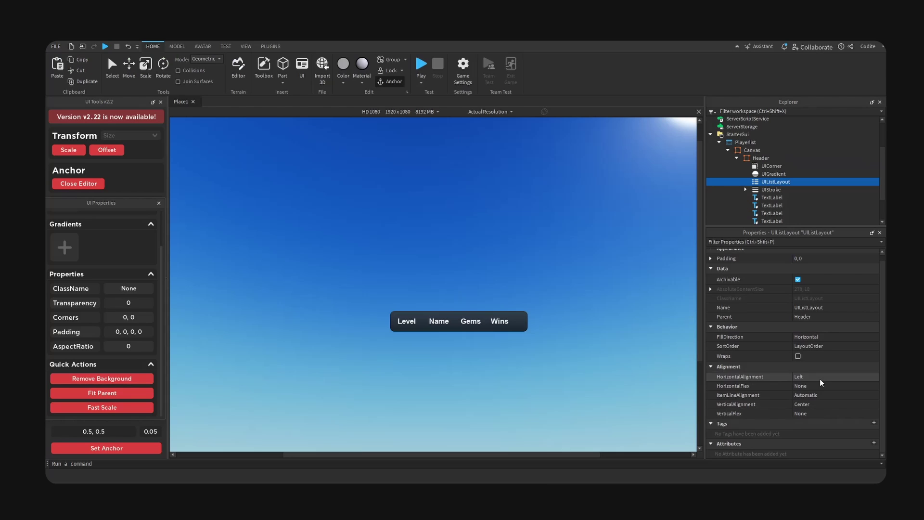
{"action": "left_click", "coordinate": [819, 380]}
{"action": "left_click", "coordinate": [821, 378]}
{"action": "left_click", "coordinate": [821, 386]}
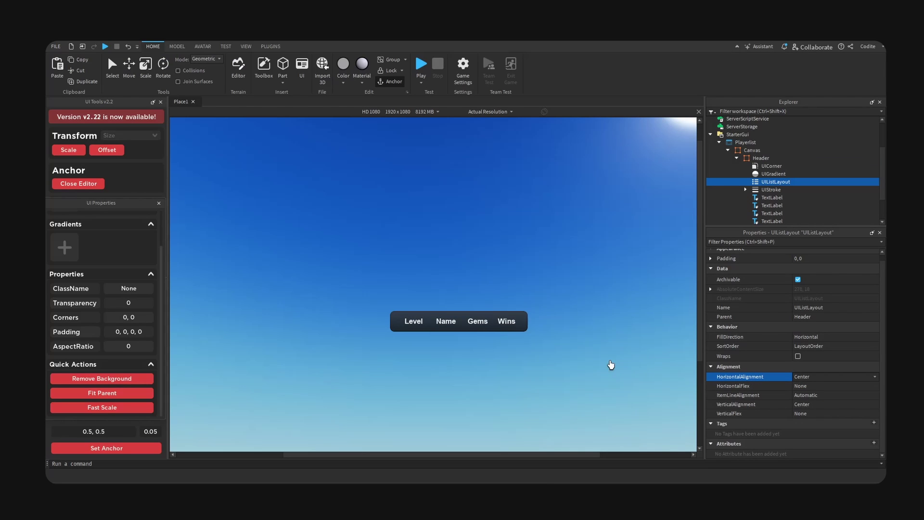
{"action": "right_click_drag", "start_coordinate": [598, 325], "coordinate": [597, 323]}
{"action": "left_click", "coordinate": [486, 324]}
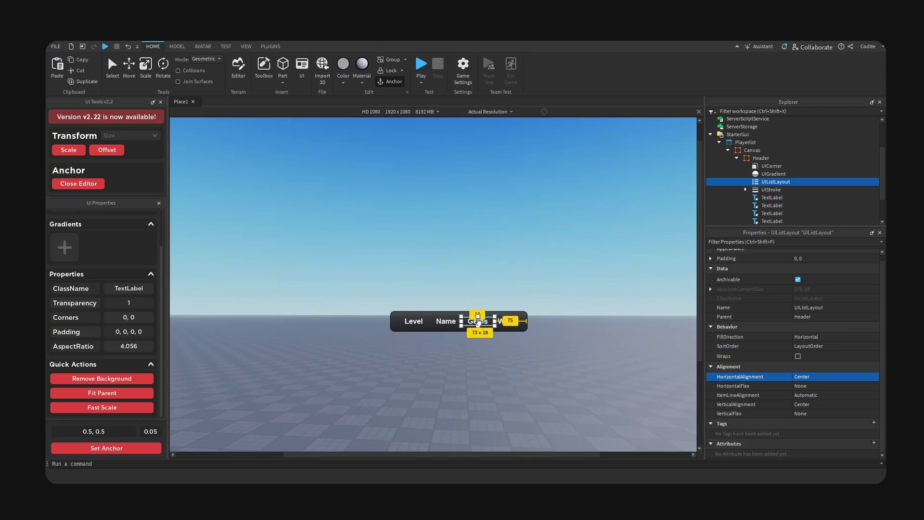
Step: Insert a UIGradient into the Gems label
{"action": "scroll", "coordinate": [824, 357], "scroll_direction": "down", "scroll_amount": 8}
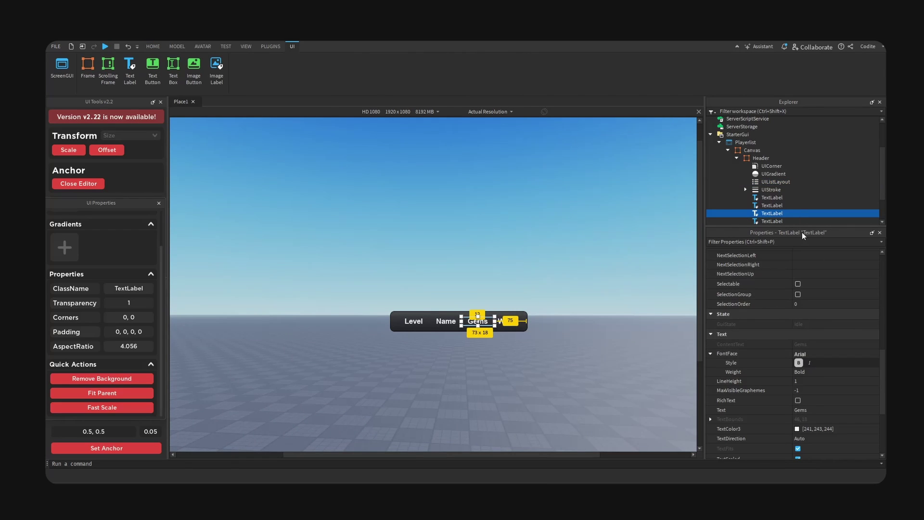
{"action": "left_click", "coordinate": [788, 213]}
{"action": "type", "text": "UIGrad"}
{"action": "left_click", "coordinate": [766, 238]}
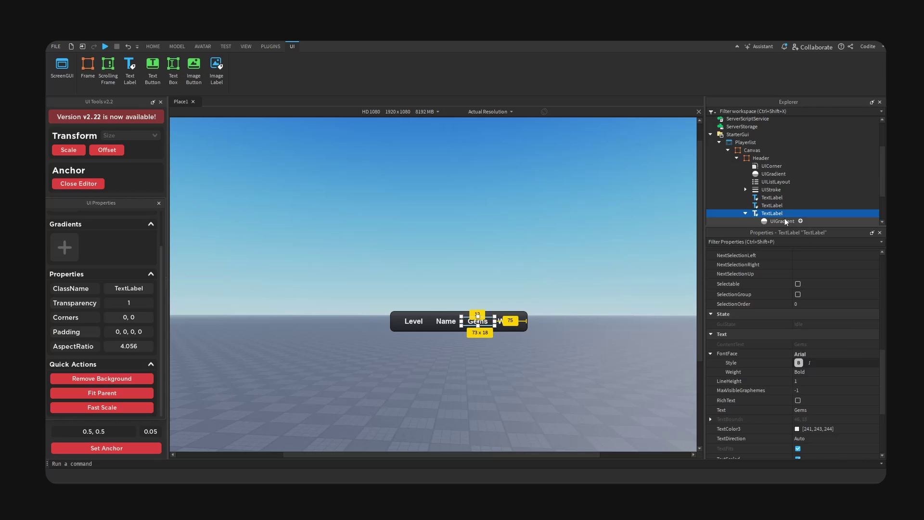
{"action": "scroll", "coordinate": [780, 193], "scroll_direction": "down", "scroll_amount": 2}
{"action": "left_click", "coordinate": [782, 176]}
Step: Set the UIGradient's Color sequence from deep purple on the left to light lavender on the right
{"action": "left_click", "coordinate": [818, 264]}
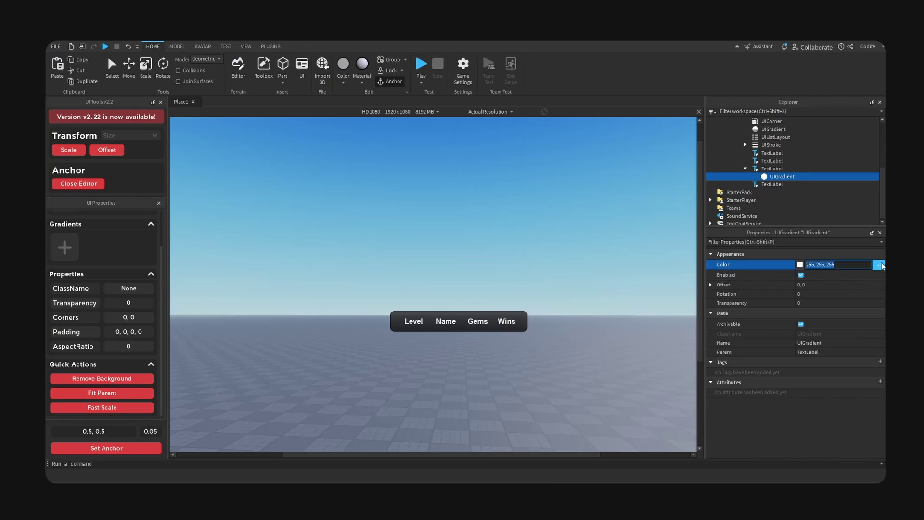
{"action": "left_click", "coordinate": [880, 264]}
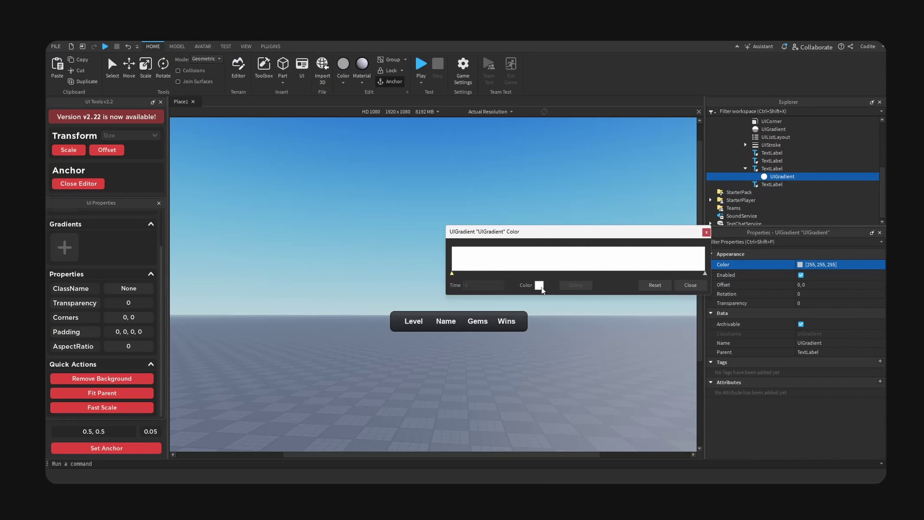
{"action": "left_click", "coordinate": [539, 285]}
{"action": "left_click_drag", "start_coordinate": [679, 212], "coordinate": [694, 209]}
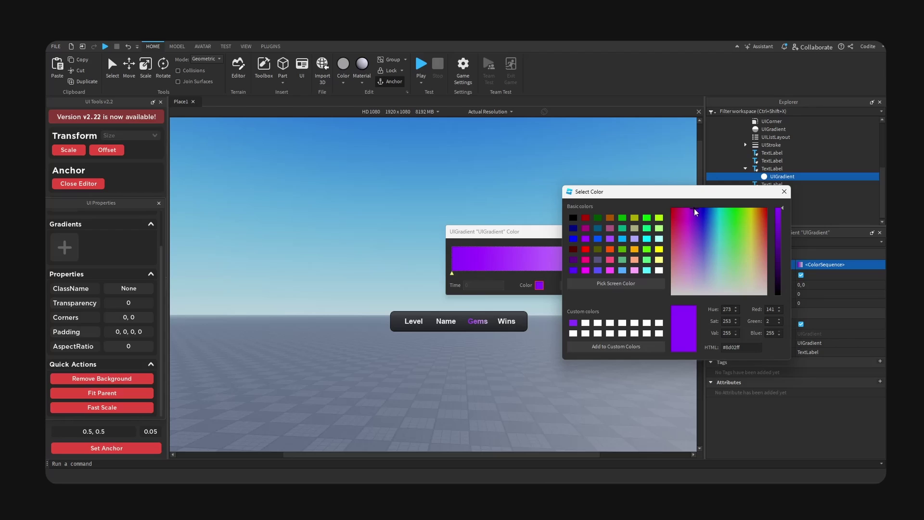
{"action": "left_click", "coordinate": [784, 191]}
{"action": "left_click", "coordinate": [705, 273]}
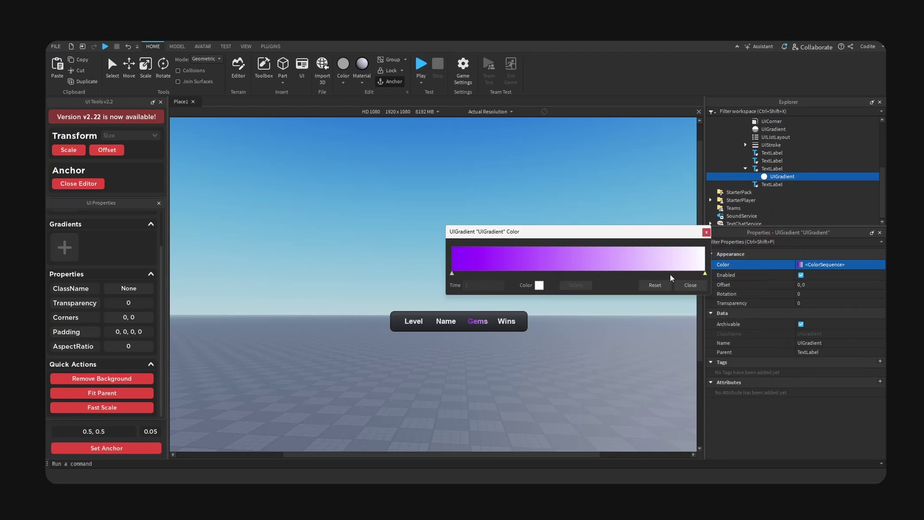
{"action": "left_click", "coordinate": [539, 285]}
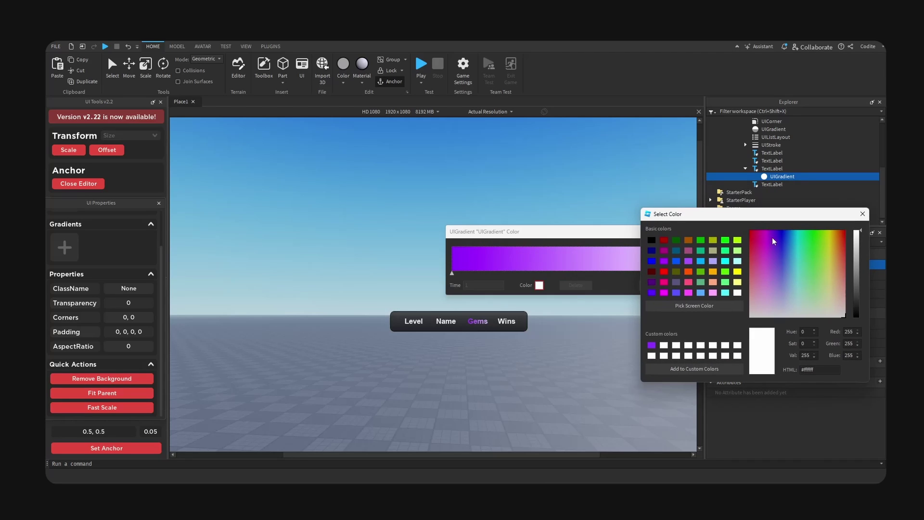
{"action": "left_click", "coordinate": [765, 243]}
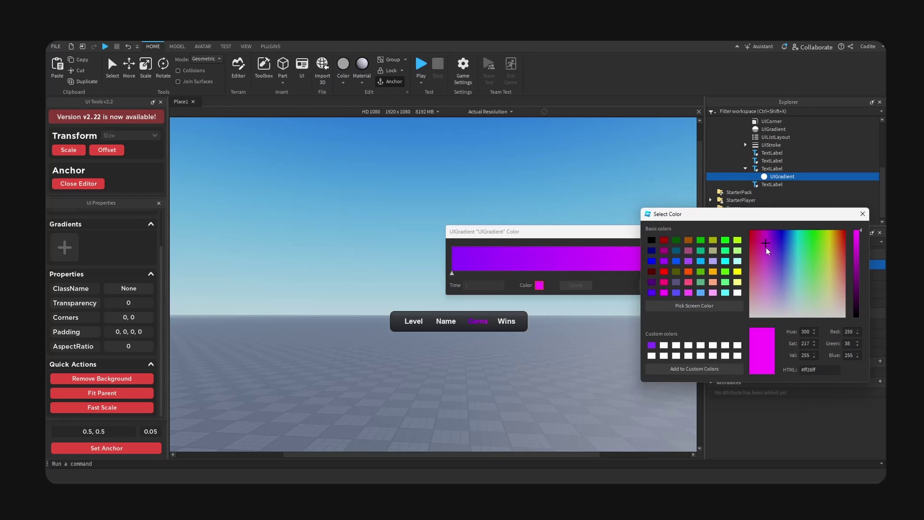
{"action": "left_click_drag", "start_coordinate": [766, 248], "coordinate": [775, 281]}
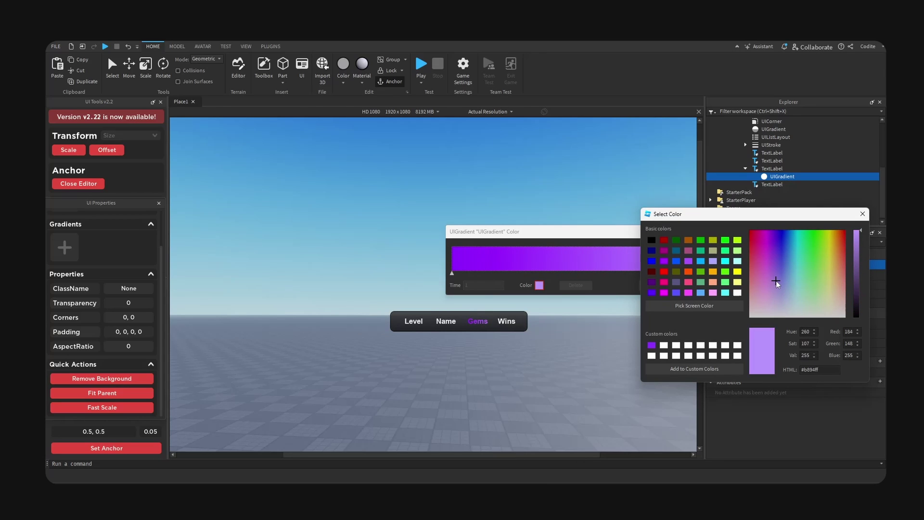
{"action": "left_click", "coordinate": [863, 216]}
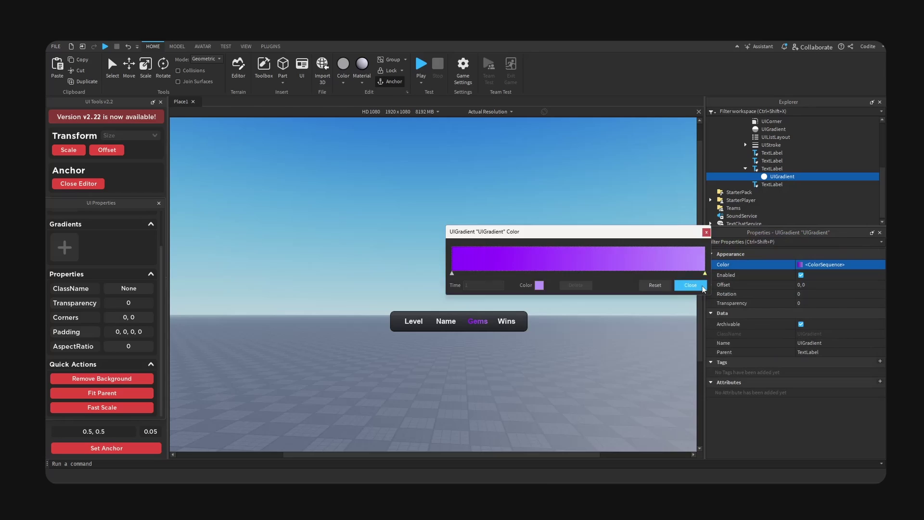
{"action": "left_click", "coordinate": [708, 232]}
{"action": "right_click_drag", "start_coordinate": [626, 293], "coordinate": [619, 319]}
{"action": "scroll", "coordinate": [798, 201], "scroll_direction": "up", "scroll_amount": 3}
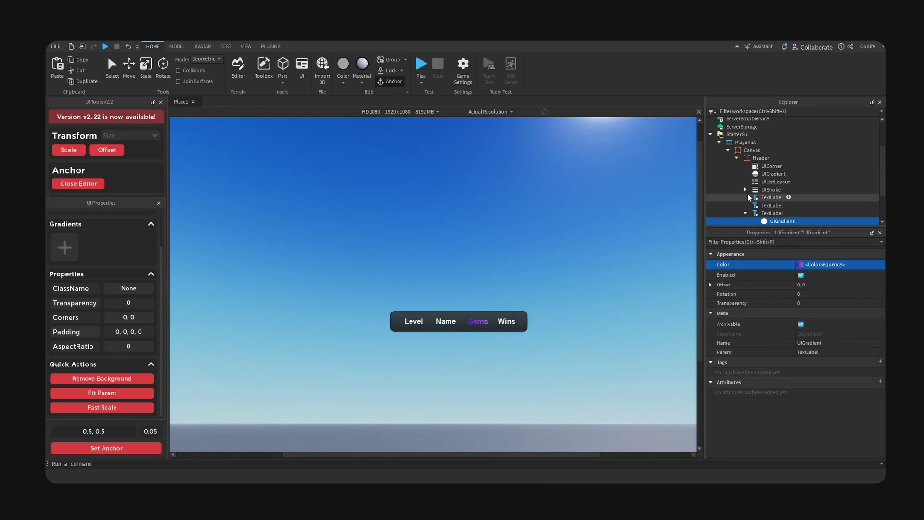
Step: Duplicate the Header frame and move the copy just below the header bar as List
{"action": "scroll", "coordinate": [743, 166], "scroll_direction": "up", "scroll_amount": 1}
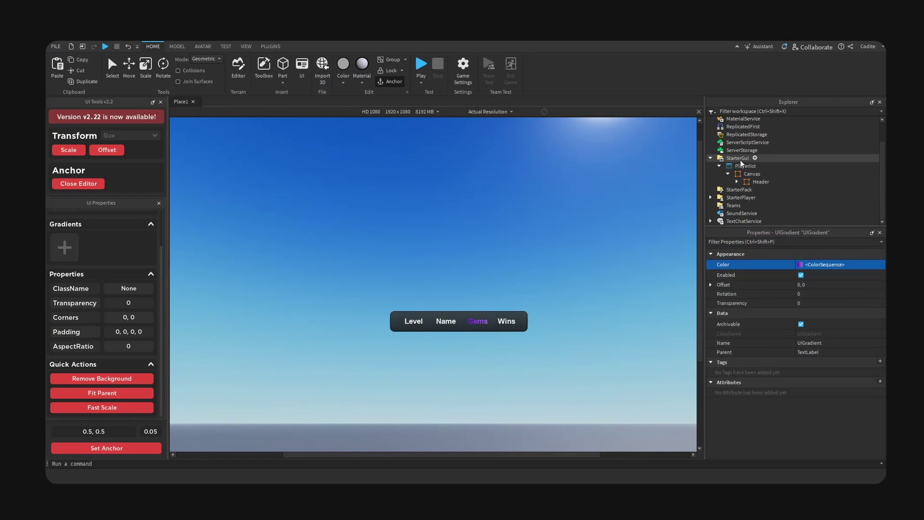
{"action": "left_click", "coordinate": [765, 182]}
{"action": "left_click", "coordinate": [737, 181]}
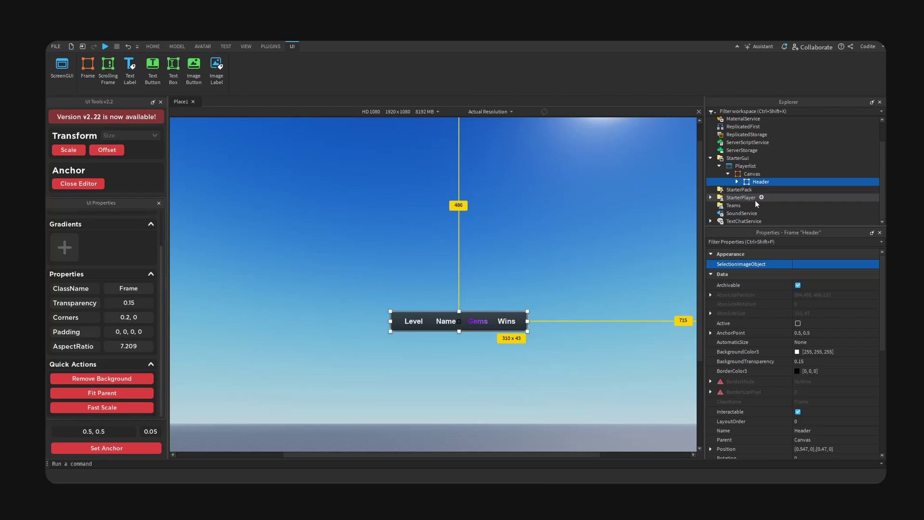
{"action": "key", "text": "ctrl+d"}
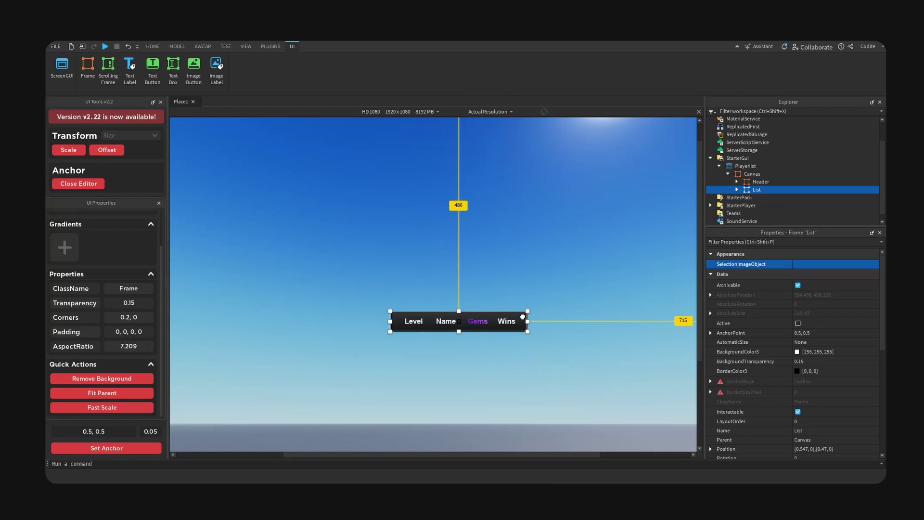
{"action": "left_click_drag", "start_coordinate": [522, 322], "coordinate": [523, 340]}
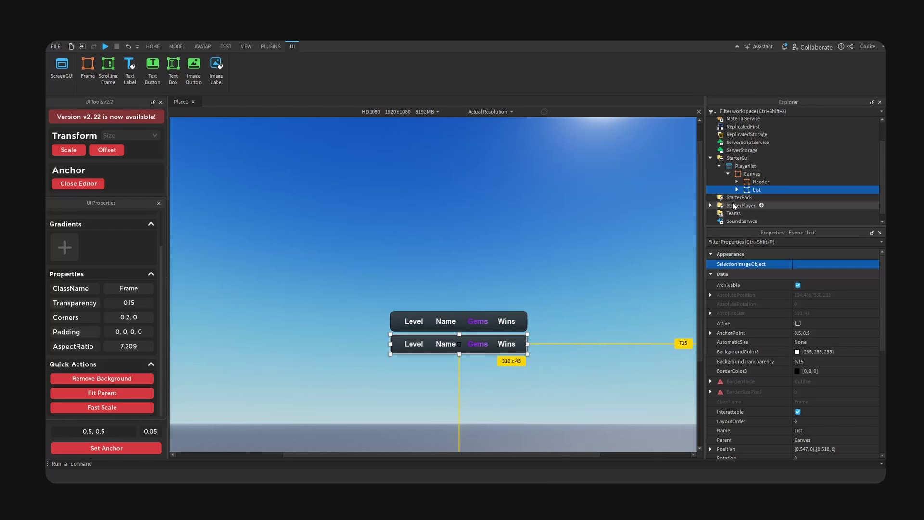
Step: Paste a row frame inside List and name it Template
{"action": "mouse_move", "coordinate": [740, 192]}
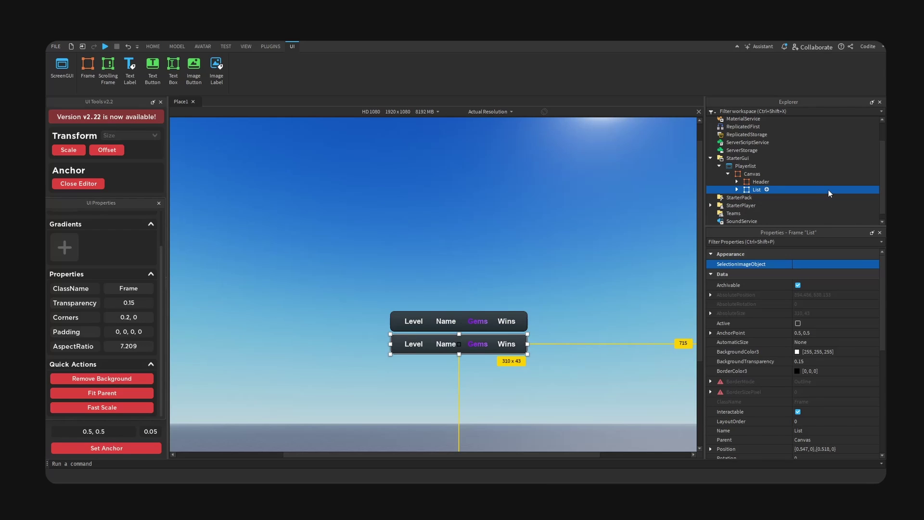
{"action": "key", "text": "ctrl+shift+v"}
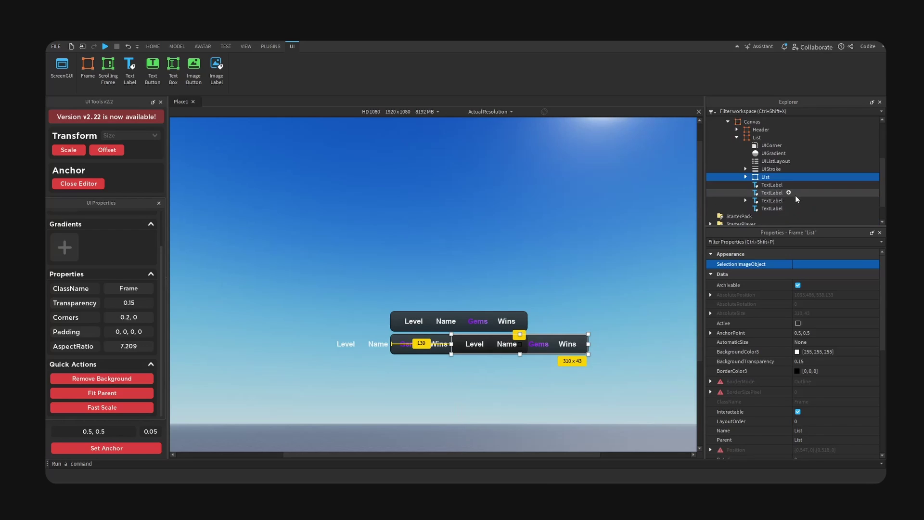
{"action": "key", "text": "F2"}
{"action": "type", "text": "Template"}
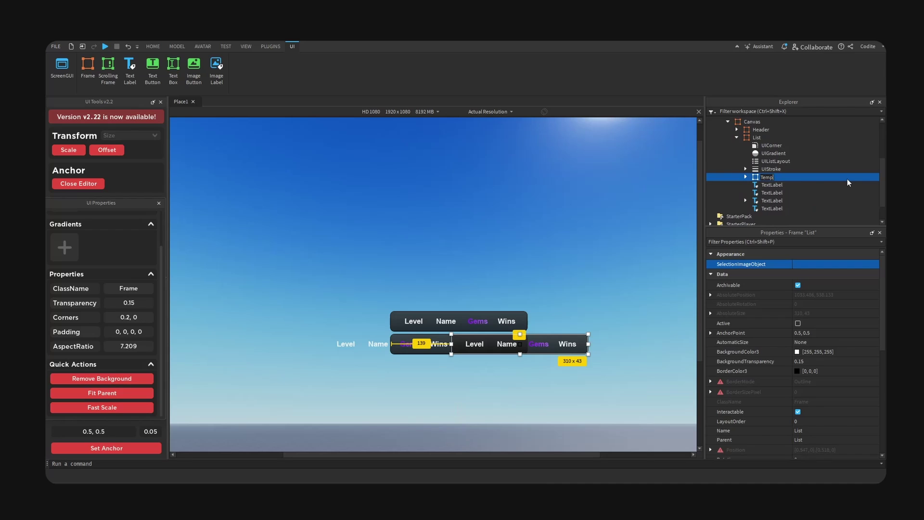
{"action": "key", "text": "Return"}
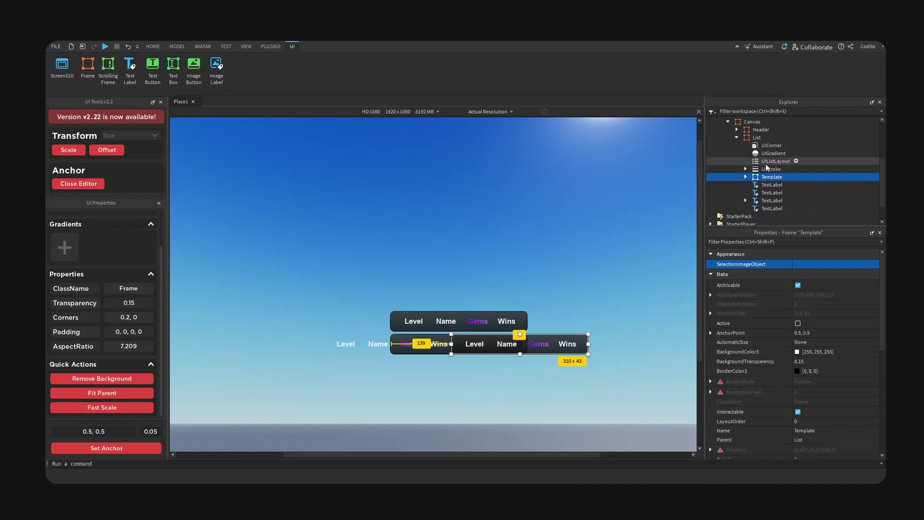
Step: Delete List's own UIListLayout and its four loose TextLabels
{"action": "left_click", "coordinate": [781, 162]}
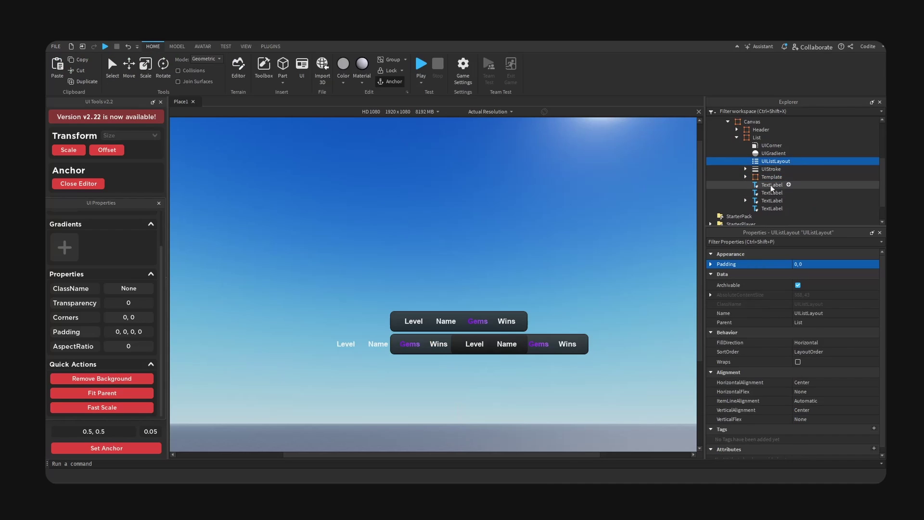
{"action": "left_click", "coordinate": [771, 185], "text": "ctrl"}
{"action": "left_click", "coordinate": [772, 192], "text": "ctrl"}
{"action": "left_click", "coordinate": [771, 201], "text": "ctrl"}
{"action": "left_click", "coordinate": [770, 208], "text": "ctrl"}
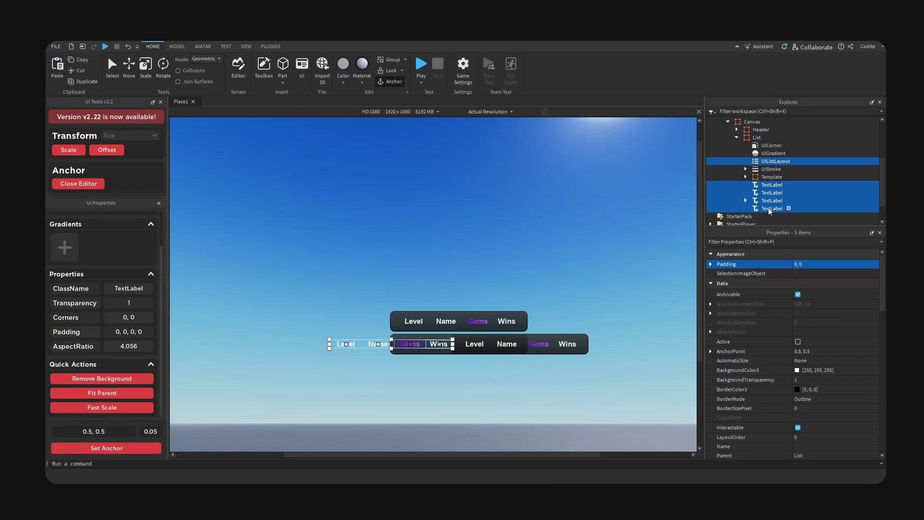
{"action": "key", "text": "Delete"}
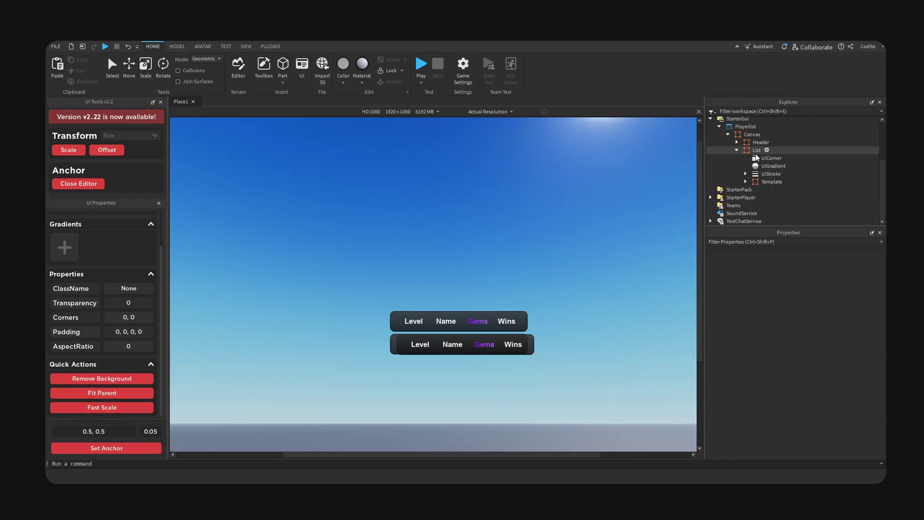
Step: Remove List's background, anchor Template inside it, and move the UIStroke onto Template
{"action": "left_click", "coordinate": [756, 150]}
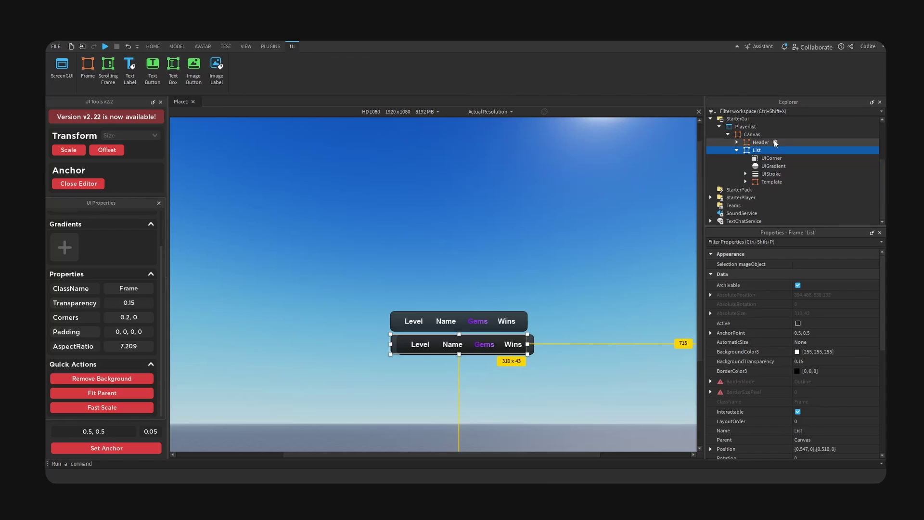
{"action": "left_click", "coordinate": [119, 383]}
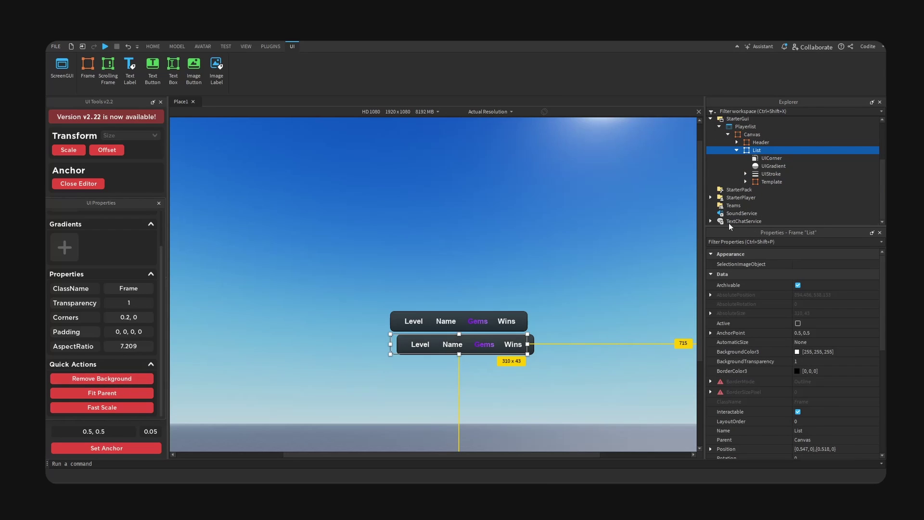
{"action": "left_click", "coordinate": [763, 183]}
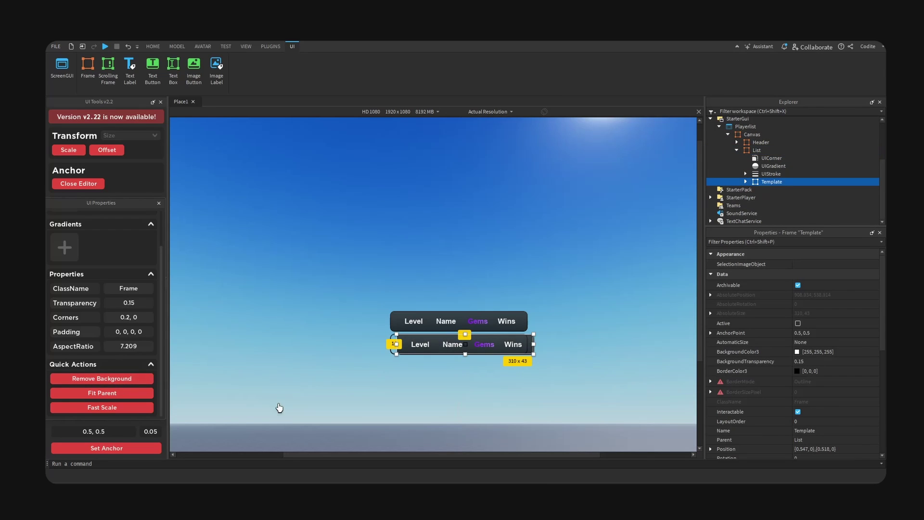
{"action": "left_click", "coordinate": [119, 452]}
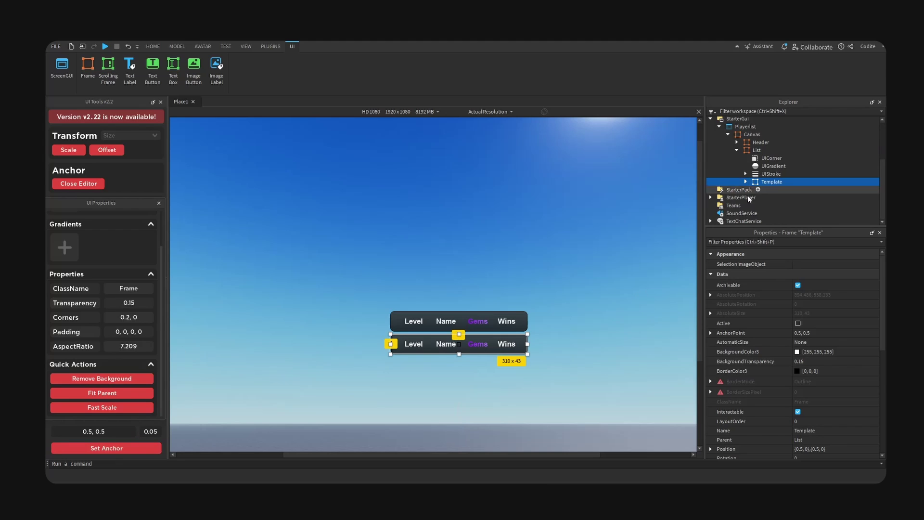
{"action": "left_click", "coordinate": [775, 173]}
{"action": "left_click_drag", "start_coordinate": [784, 173], "coordinate": [763, 182]}
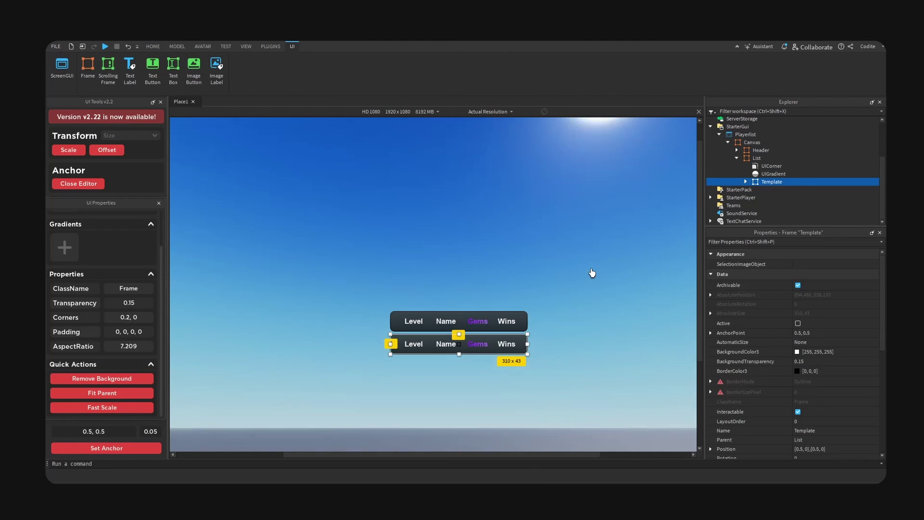
Step: Add a UIListLayout to List and duplicate the Template row
{"action": "left_click", "coordinate": [754, 160]}
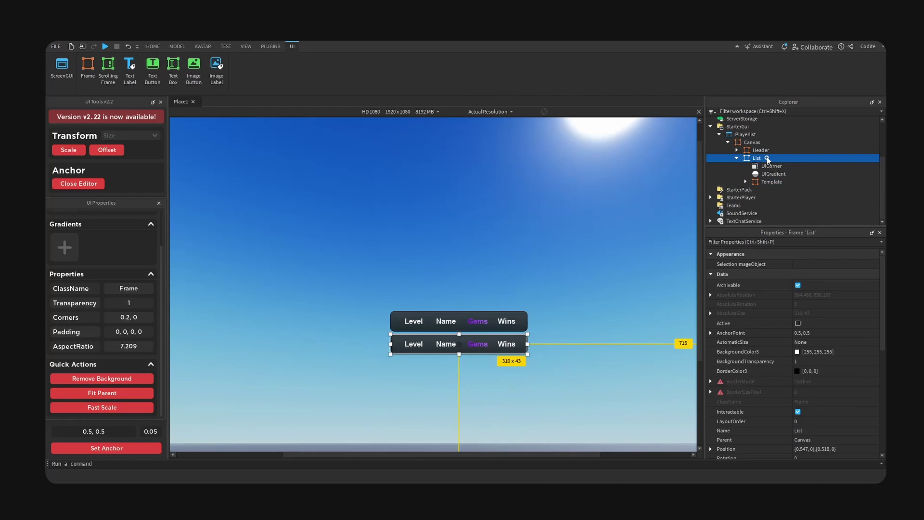
{"action": "left_click", "coordinate": [766, 158]}
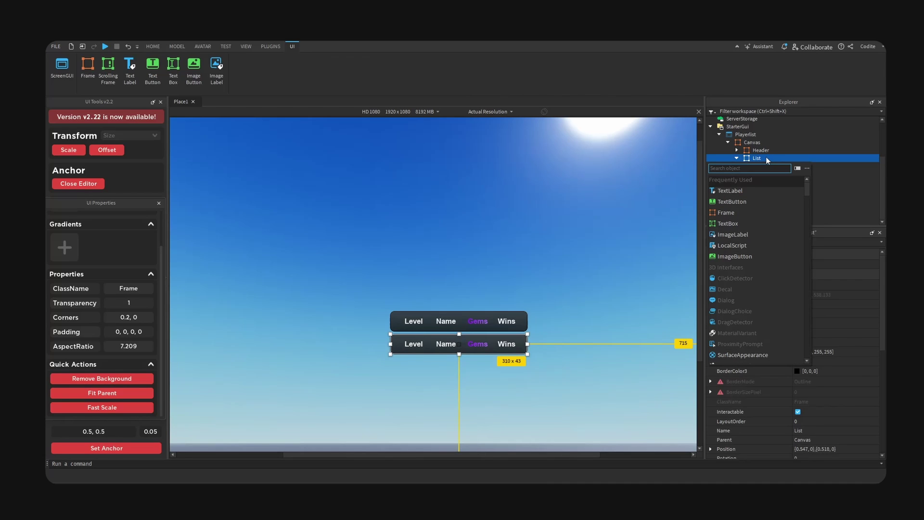
{"action": "key", "text": "Escape"}
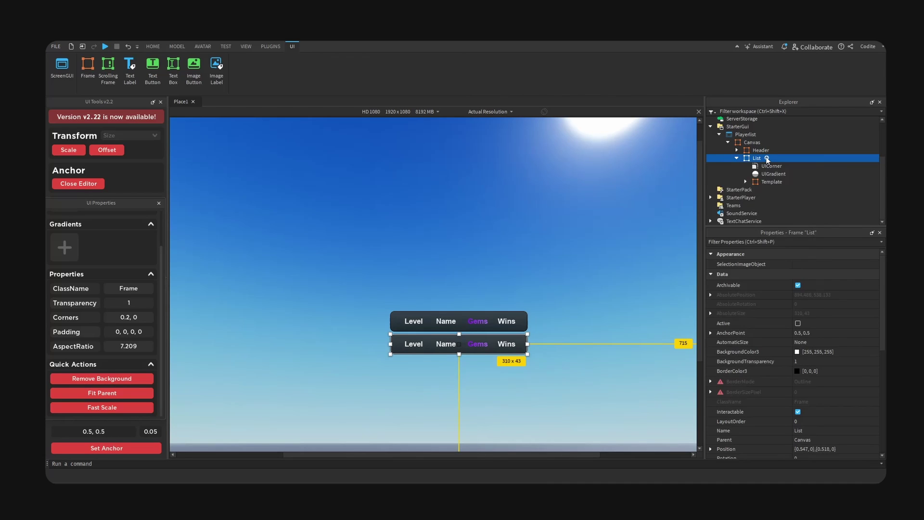
{"action": "left_click", "coordinate": [775, 181]}
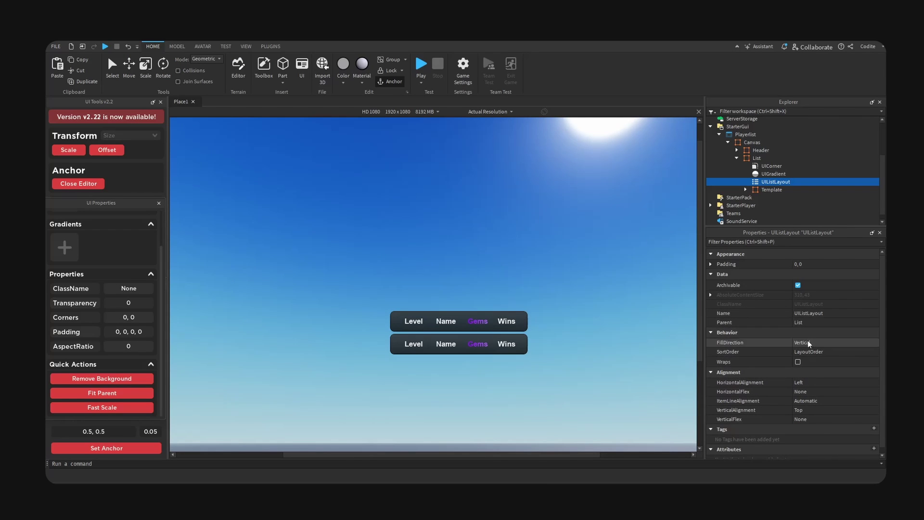
{"action": "left_click", "coordinate": [773, 190]}
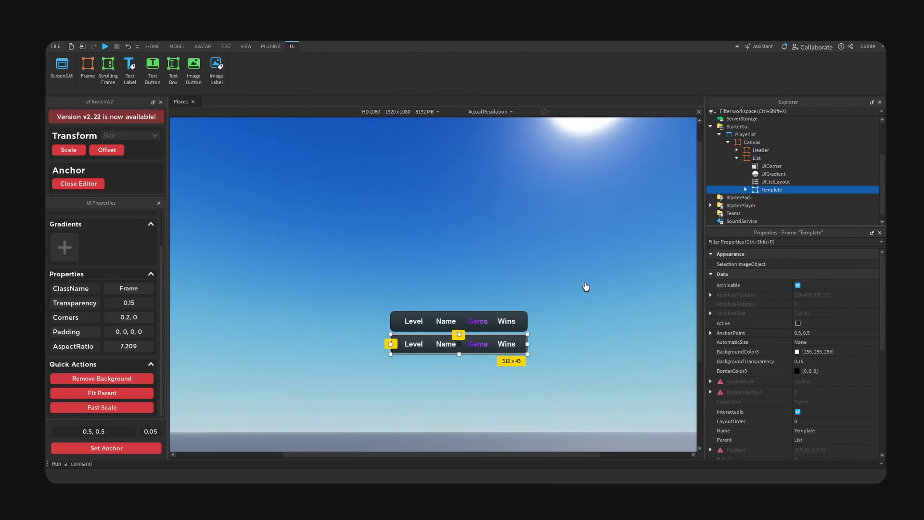
{"action": "key", "text": "ctrl+d"}
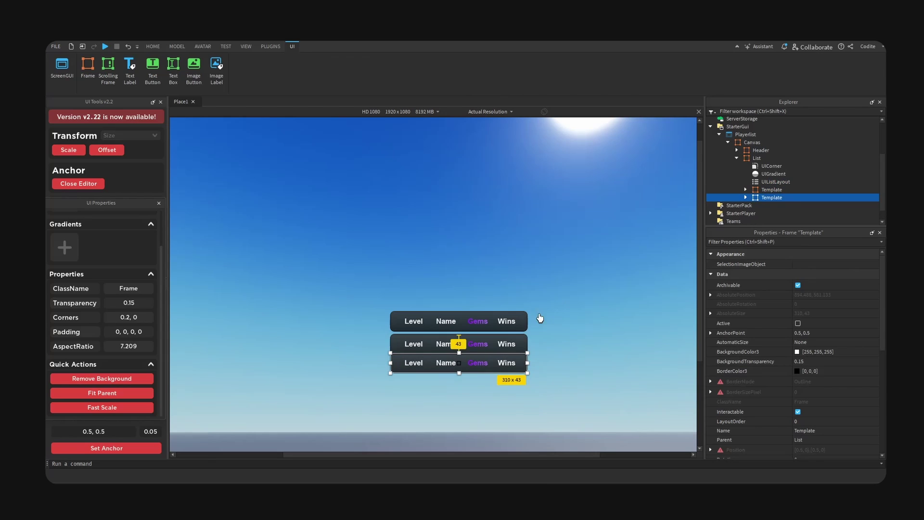
Step: Set the List UIListLayout Padding scale to 0.2
{"action": "left_click", "coordinate": [775, 182]}
{"action": "left_click", "coordinate": [711, 264]}
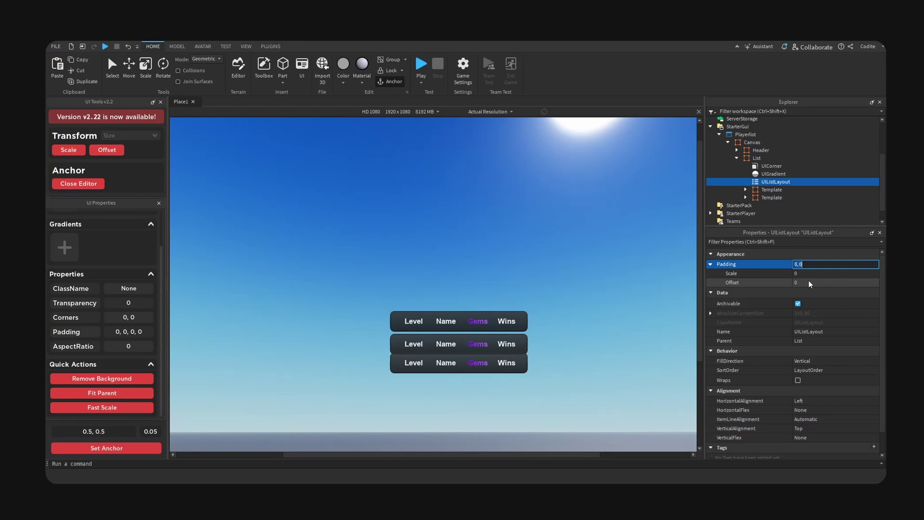
{"action": "left_click", "coordinate": [838, 273]}
{"action": "type", "text": ".01"}
{"action": "key", "text": "Return"}
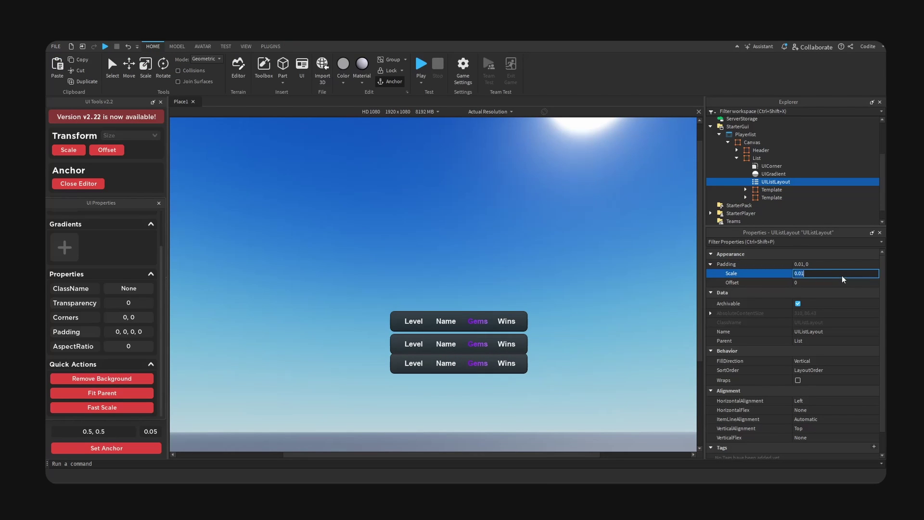
{"action": "type", "text": "0.1"}
{"action": "key", "text": "Return"}
{"action": "type", "text": "."}
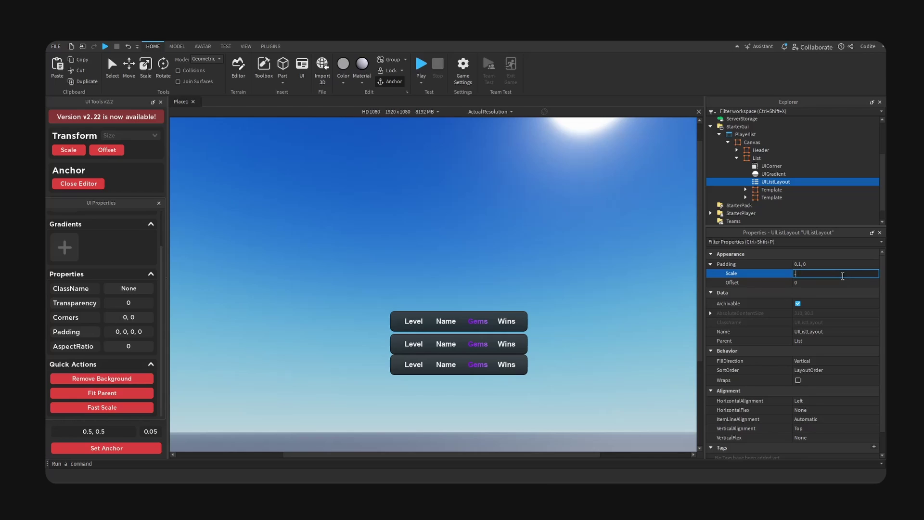
{"action": "type", "text": "2"}
{"action": "key", "text": "Return"}
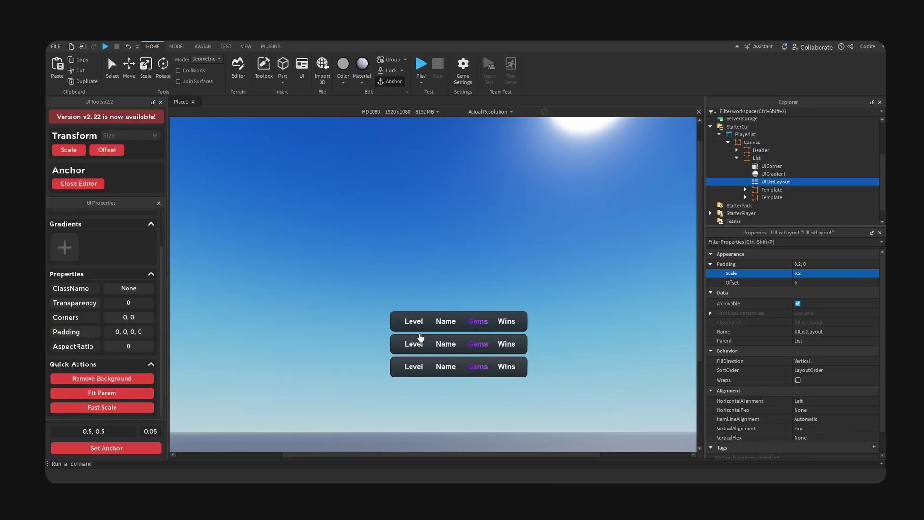
Step: Fill the row's labels with level 5, a player name, 2K+ gems and 10 wins
{"action": "left_click", "coordinate": [416, 345]}
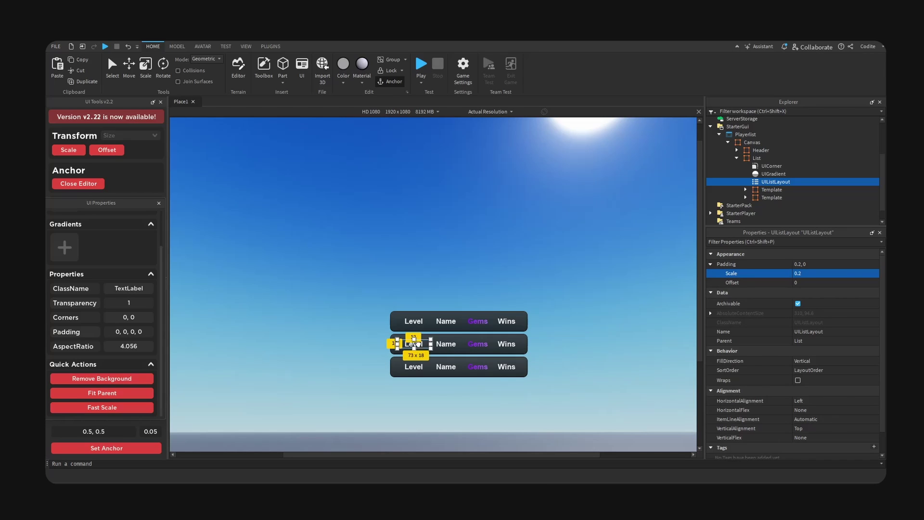
{"action": "type", "text": "5"}
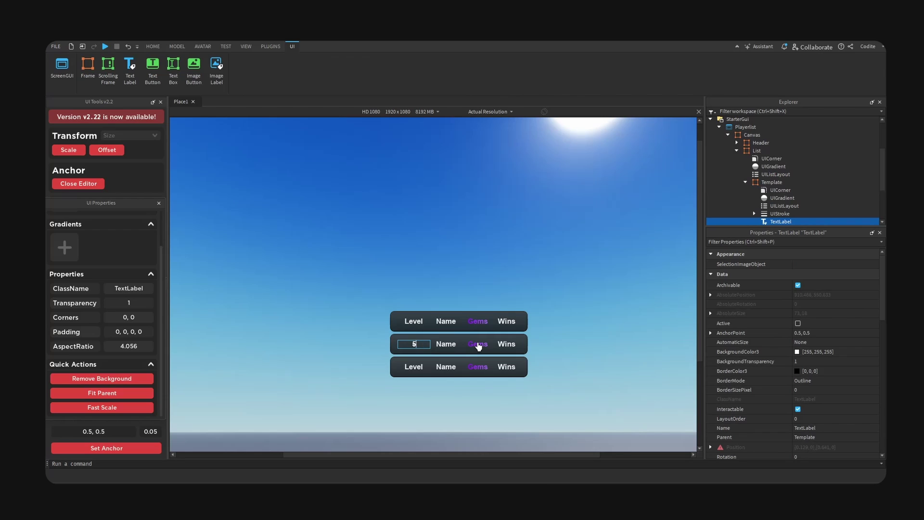
{"action": "key", "text": "Return"}
{"action": "double_click", "coordinate": [443, 343]}
{"action": "key", "text": "ctrl+a"}
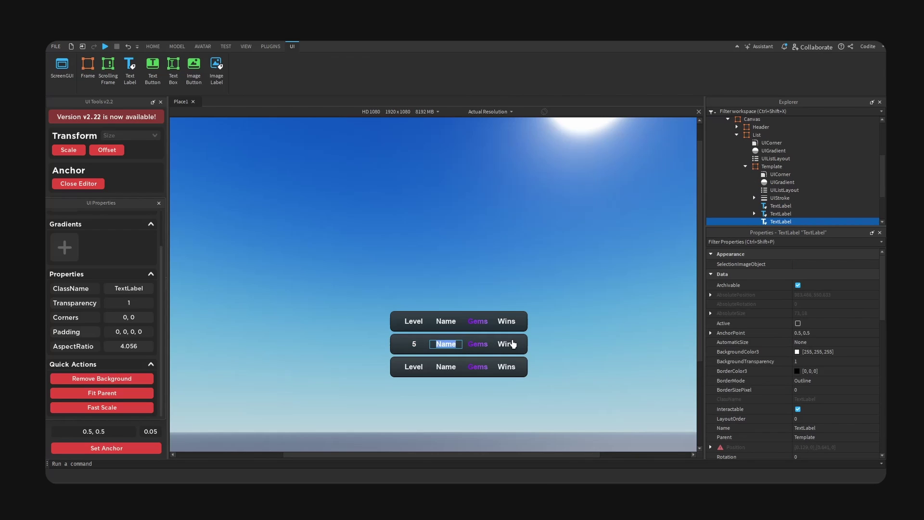
{"action": "type", "text": "Codite"}
{"action": "key", "text": "Return"}
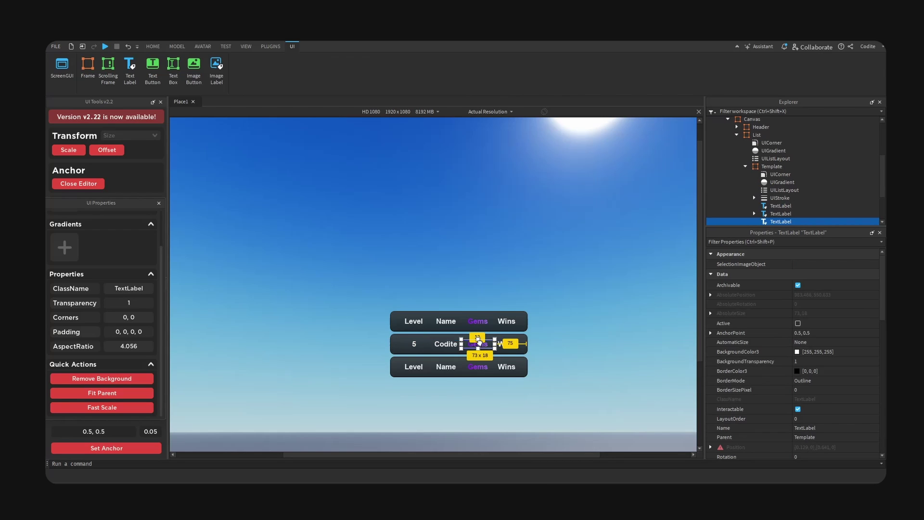
{"action": "double_click", "coordinate": [510, 341]}
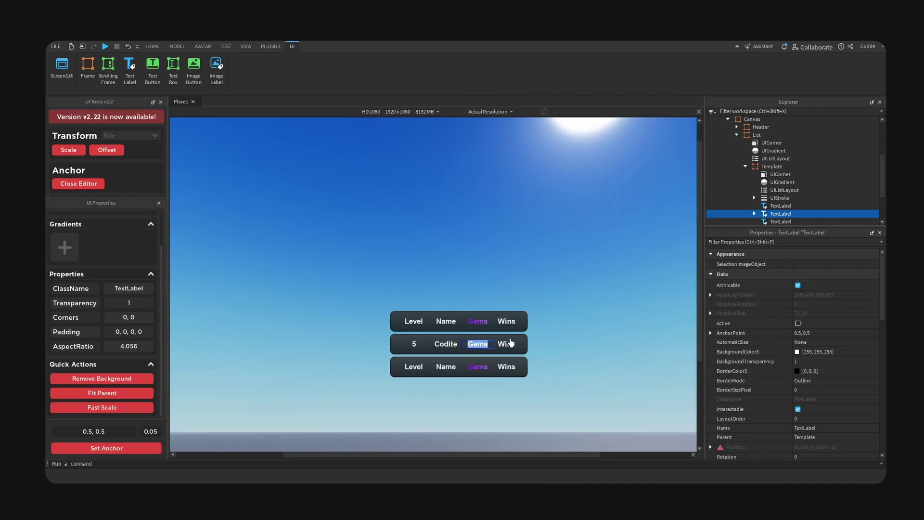
{"action": "type", "text": "2K+"}
{"action": "key", "text": "Return"}
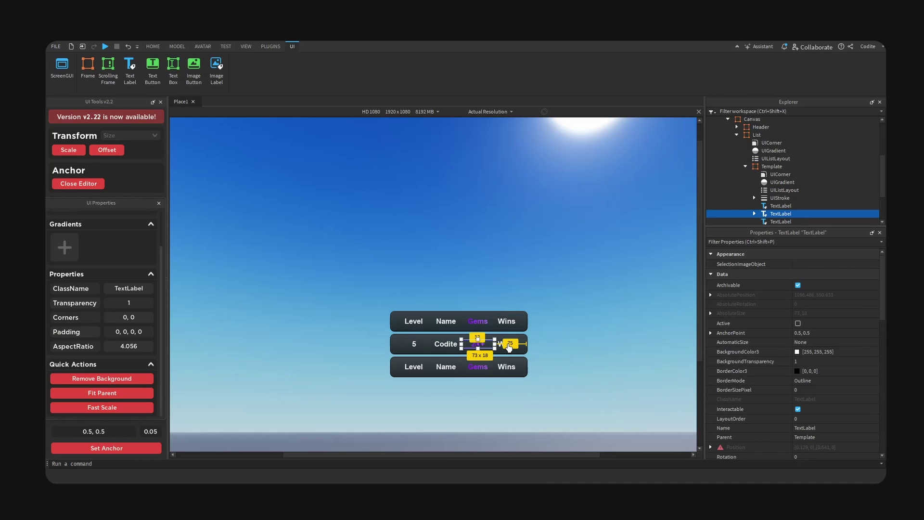
{"action": "double_click", "coordinate": [509, 345]}
{"action": "type", "text": "10"}
{"action": "key", "text": "Return"}
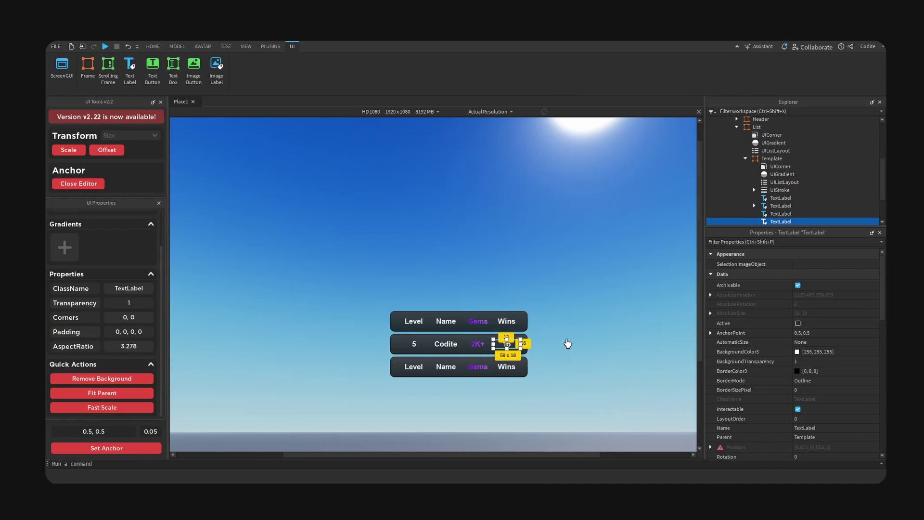
Step: Delete the extra Template copy and duplicate the filled Template row to make more rows
{"action": "left_click", "coordinate": [744, 158]}
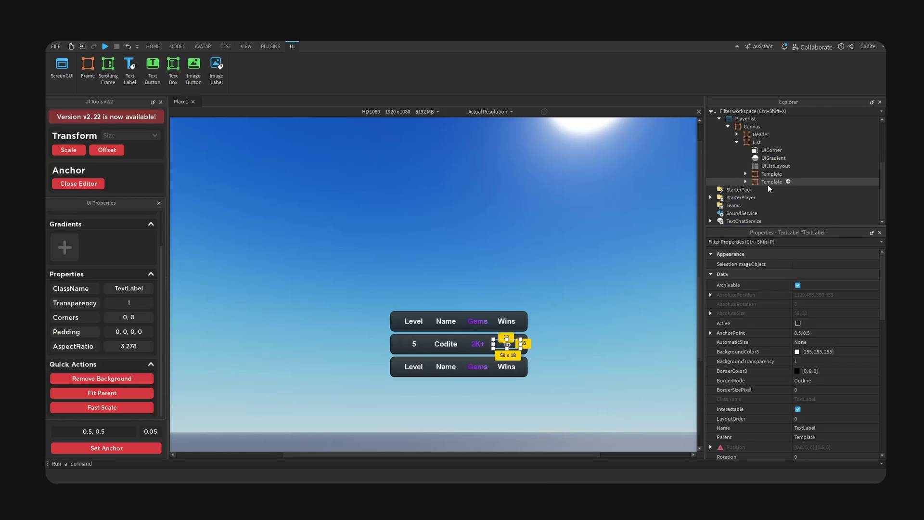
{"action": "left_click", "coordinate": [769, 183]}
{"action": "key", "text": "Delete"}
{"action": "left_click", "coordinate": [771, 181]}
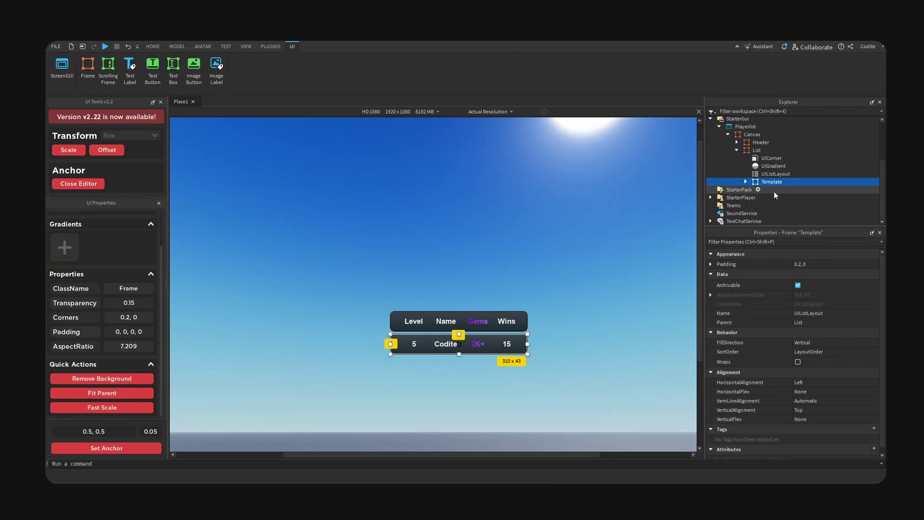
{"action": "key", "text": "ctrl+d"}
{"action": "key", "text": "ctrl+d"}
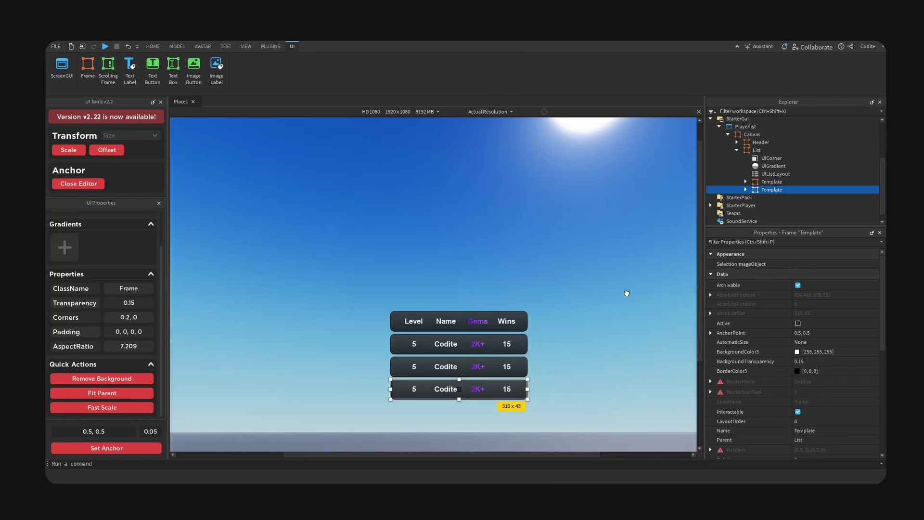
{"action": "key", "text": "ctrl+d"}
Step: Set the List frame's Position to {0.547, 0},{0.528, 0}, just beneath the header
{"action": "left_click", "coordinate": [627, 291]}
{"action": "left_click", "coordinate": [757, 181]}
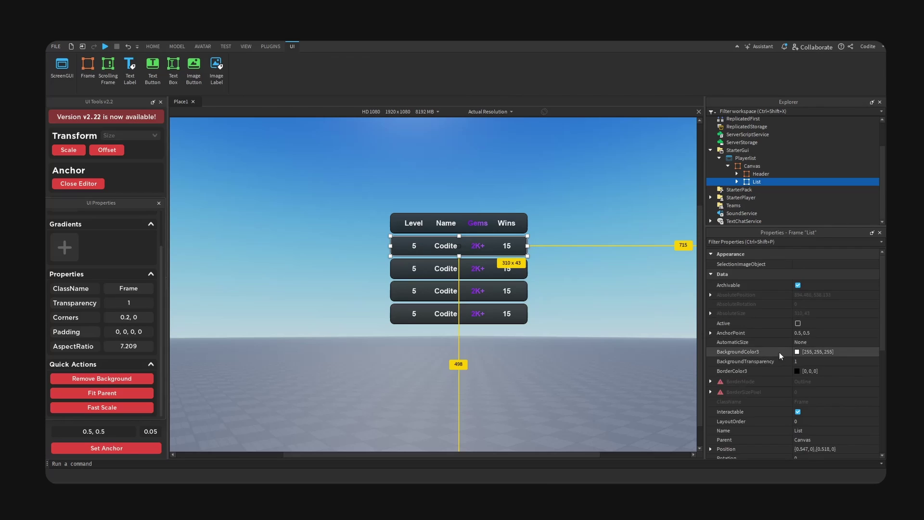
{"action": "scroll", "coordinate": [779, 352], "scroll_direction": "down", "scroll_amount": 2}
{"action": "left_click", "coordinate": [828, 311]}
{"action": "left_click", "coordinate": [824, 311]}
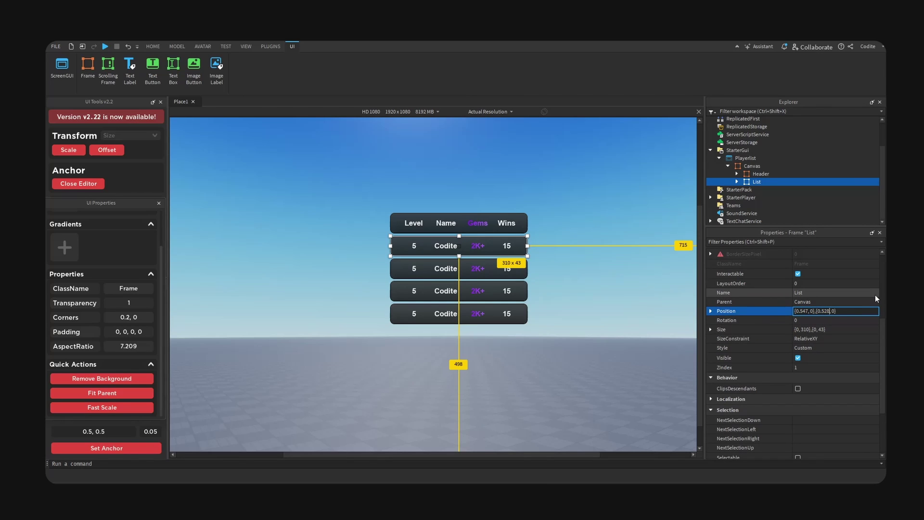
{"action": "key", "text": "Return"}
{"action": "left_click", "coordinate": [664, 305]}
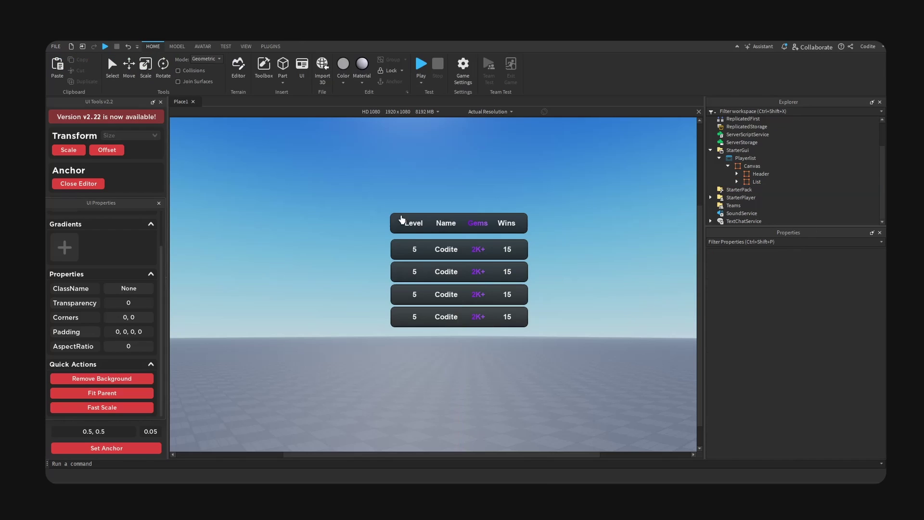
{"action": "right_click_drag", "start_coordinate": [594, 255], "coordinate": [594, 256]}
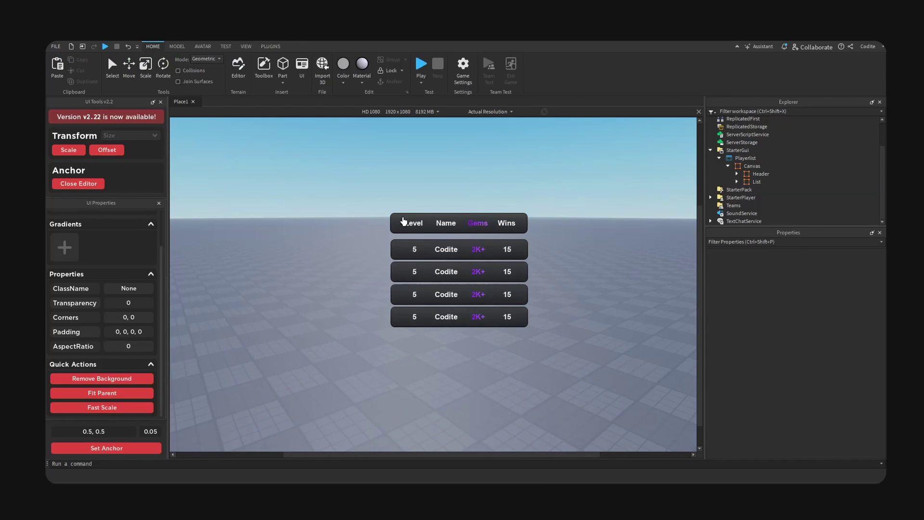
{"action": "right_click_drag", "start_coordinate": [535, 260], "coordinate": [533, 260]}
{"action": "scroll", "coordinate": [750, 182], "scroll_direction": "up", "scroll_amount": 2}
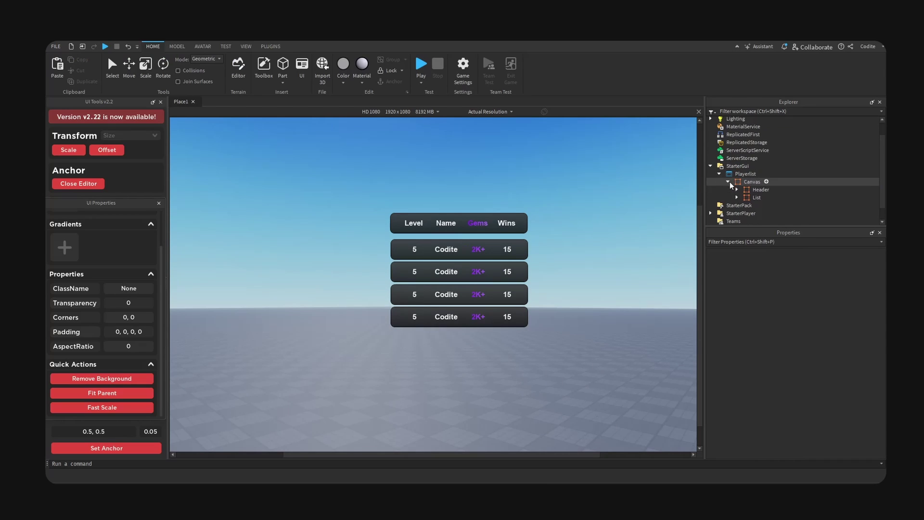
Step: Select Header and List together and drag them toward the upper right
{"action": "left_click", "coordinate": [757, 192]}
{"action": "left_click", "coordinate": [753, 197]}
{"action": "left_click", "coordinate": [751, 182]}
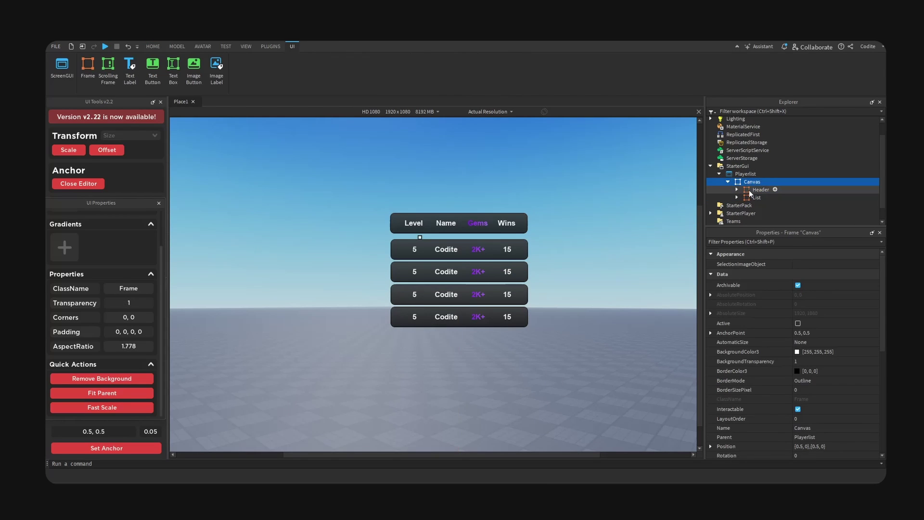
{"action": "left_click", "coordinate": [759, 189]}
{"action": "left_click", "coordinate": [756, 197]}
{"action": "left_click", "coordinate": [759, 190], "text": "ctrl"}
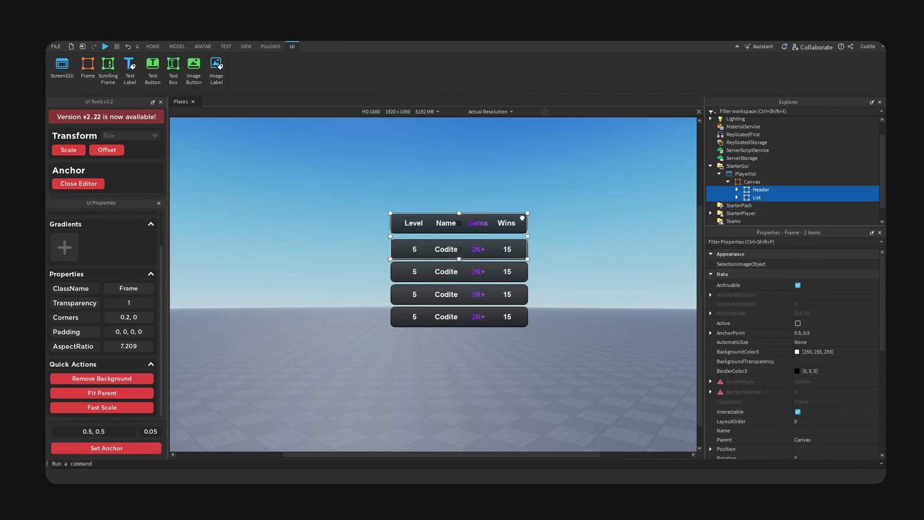
{"action": "left_click_drag", "start_coordinate": [522, 217], "coordinate": [626, 184]}
Step: Fit the preview to the window and place the leaderboard in the top-right corner
{"action": "left_click", "coordinate": [491, 112]}
{"action": "left_click", "coordinate": [477, 151]}
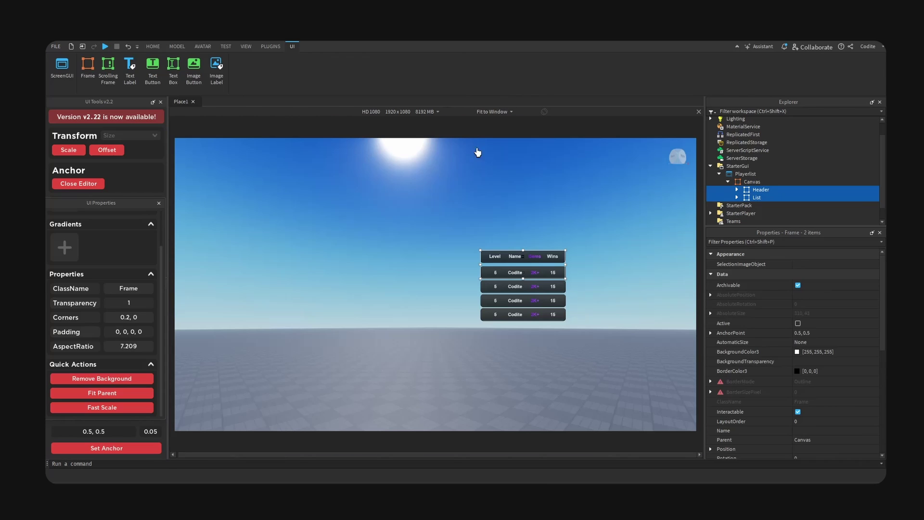
{"action": "left_click_drag", "start_coordinate": [564, 253], "coordinate": [677, 157]}
{"action": "left_click", "coordinate": [246, 46]}
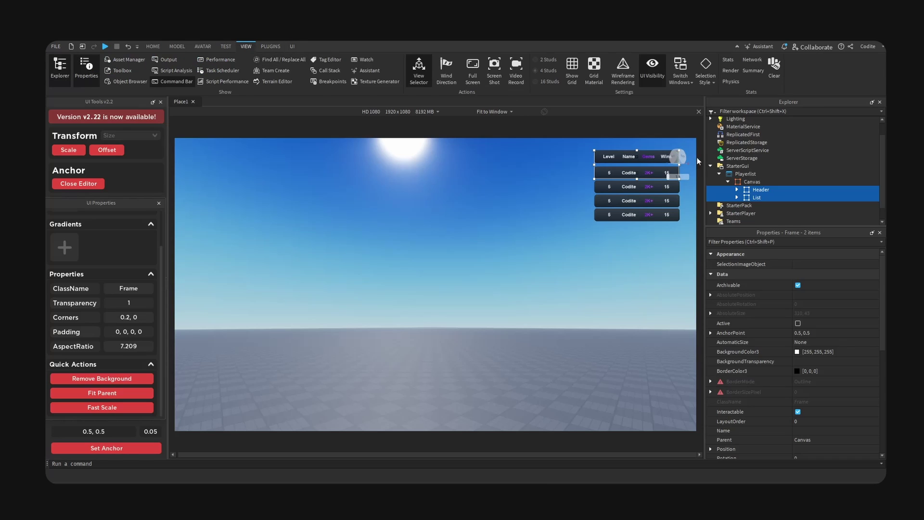
{"action": "left_click", "coordinate": [495, 208]}
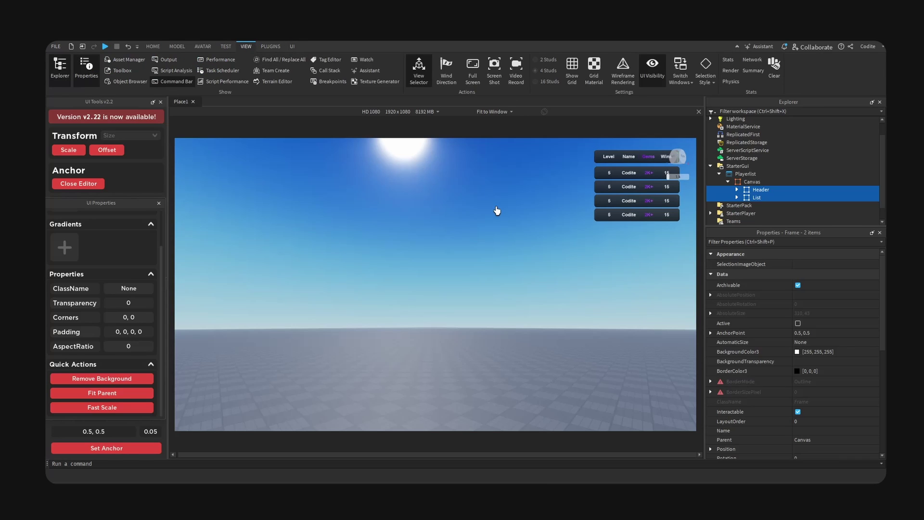
Step: Switch the viewport preview to Actual Resolution
{"action": "left_click", "coordinate": [492, 112]}
{"action": "left_click", "coordinate": [483, 128]}
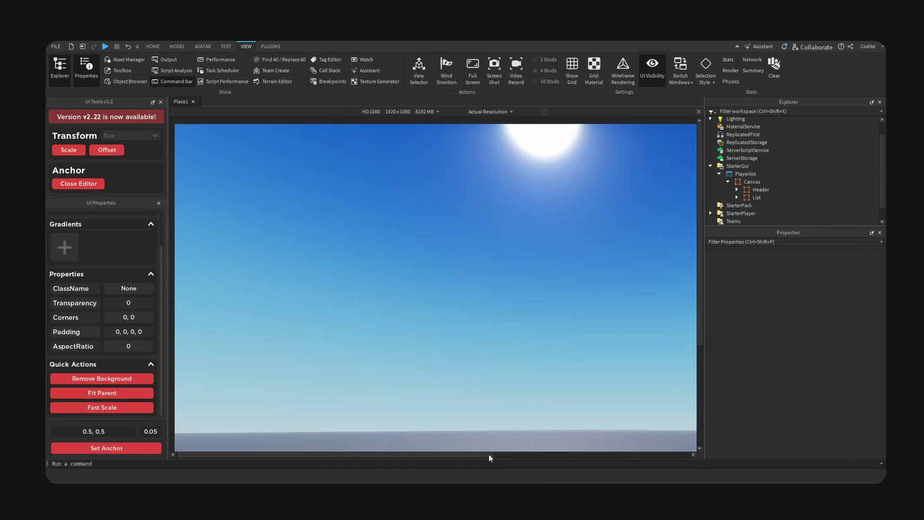
{"action": "left_click_drag", "start_coordinate": [490, 458], "coordinate": [670, 346]}
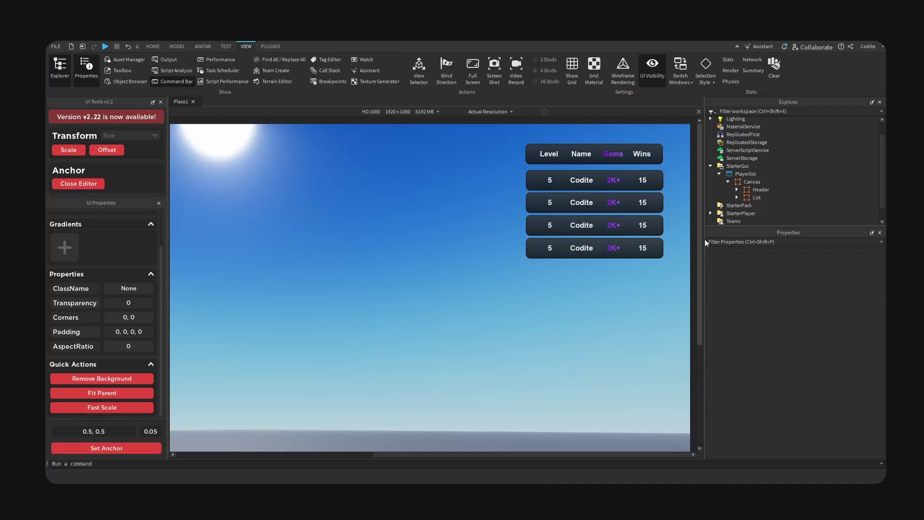
Step: Expand the first player row Template and select its UIGradient
{"action": "left_click", "coordinate": [753, 190]}
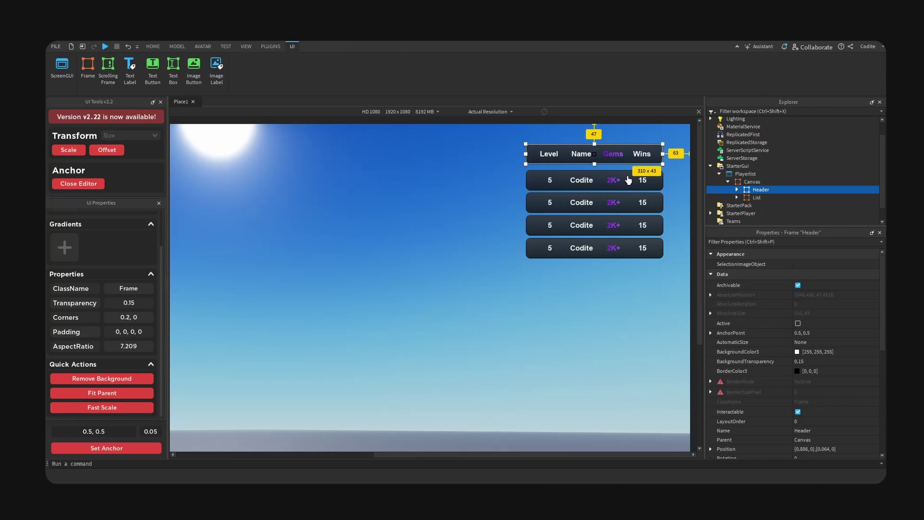
{"action": "left_click", "coordinate": [626, 180]}
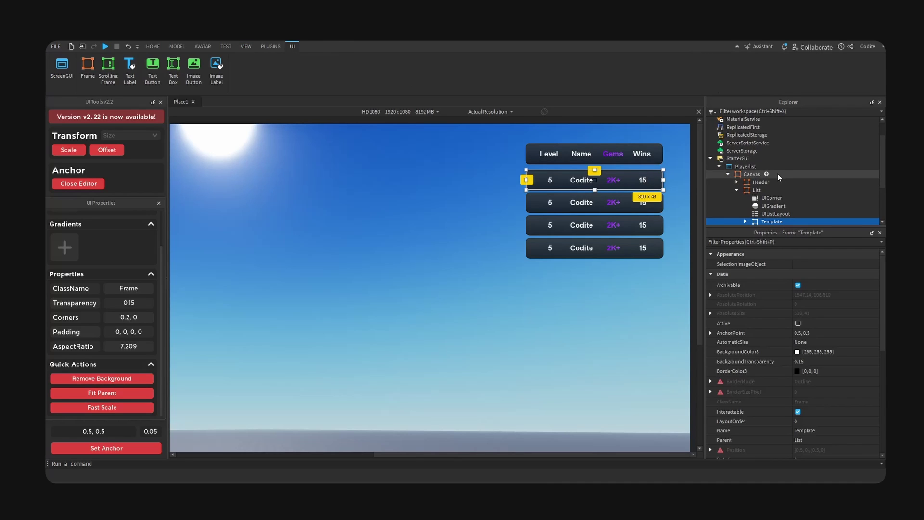
{"action": "left_click", "coordinate": [746, 222]}
{"action": "scroll", "coordinate": [758, 204], "scroll_direction": "down", "scroll_amount": 2}
{"action": "left_click", "coordinate": [782, 193]}
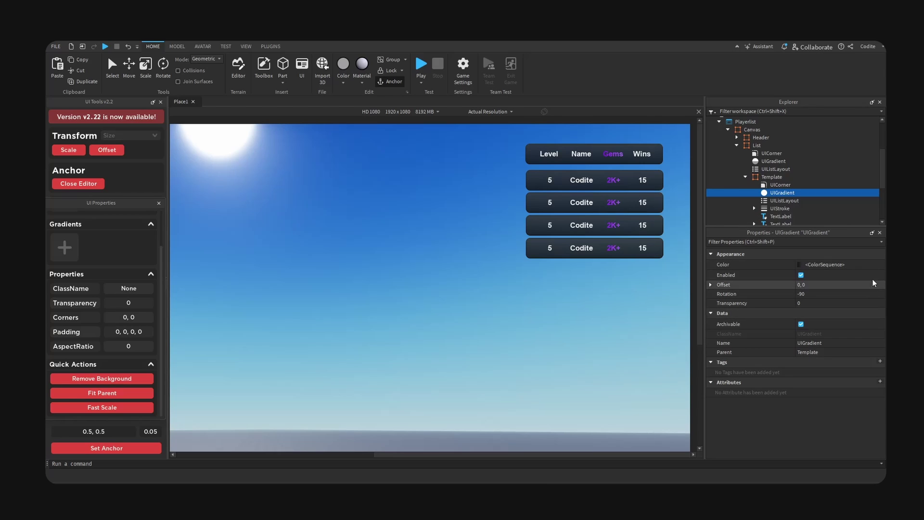
Step: Set the UIGradient Color sequence's start keypoint to dark red
{"action": "left_click", "coordinate": [828, 264]}
{"action": "left_click", "coordinate": [880, 265]}
{"action": "left_click_drag", "start_coordinate": [538, 314], "coordinate": [536, 316]}
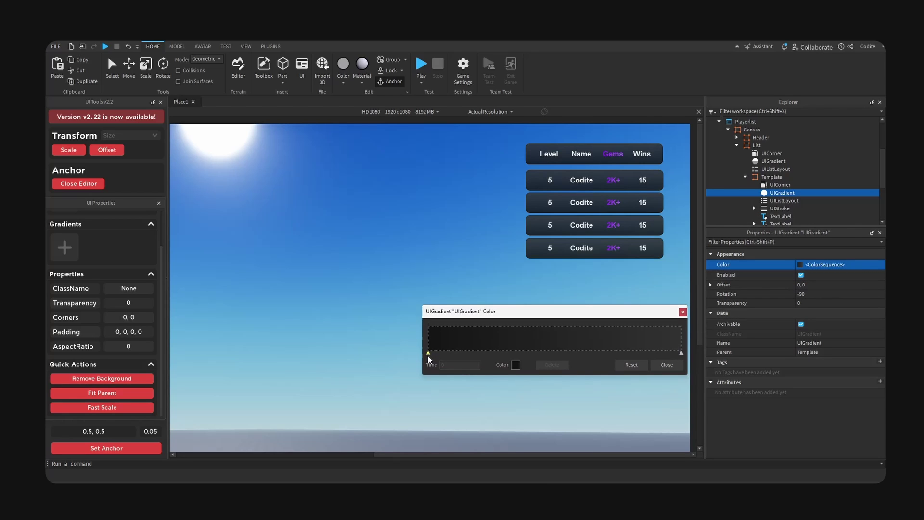
{"action": "left_click", "coordinate": [515, 365]}
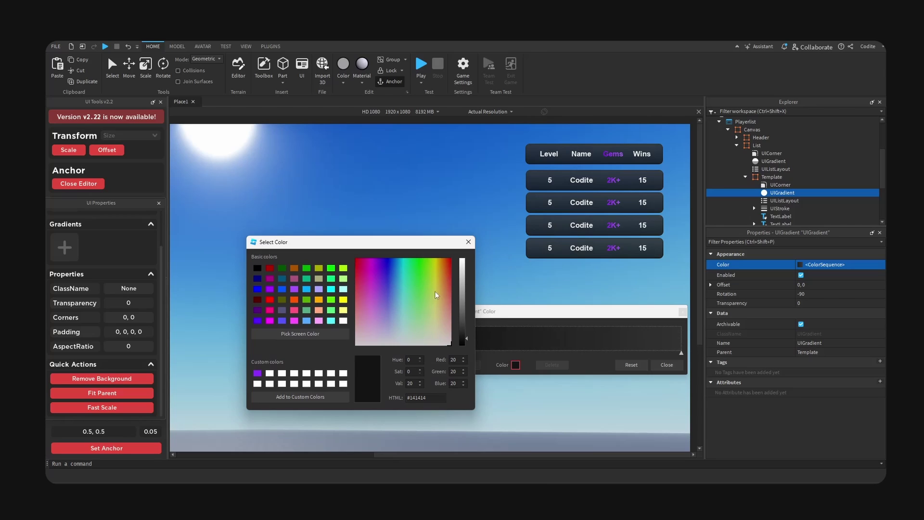
{"action": "left_click_drag", "start_coordinate": [406, 271], "coordinate": [397, 262]}
{"action": "left_click_drag", "start_coordinate": [462, 292], "coordinate": [460, 316]}
{"action": "left_click_drag", "start_coordinate": [436, 262], "coordinate": [448, 260]}
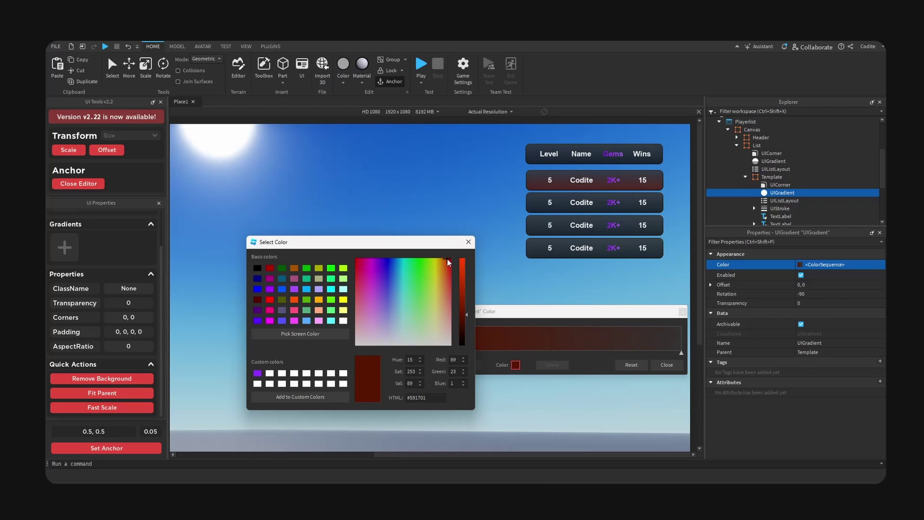
{"action": "mouse_move", "coordinate": [464, 314]}
{"action": "left_mouse_down"}
{"action": "mouse_move", "coordinate": [463, 328]}
{"action": "mouse_move", "coordinate": [465, 319]}
{"action": "left_mouse_up"}
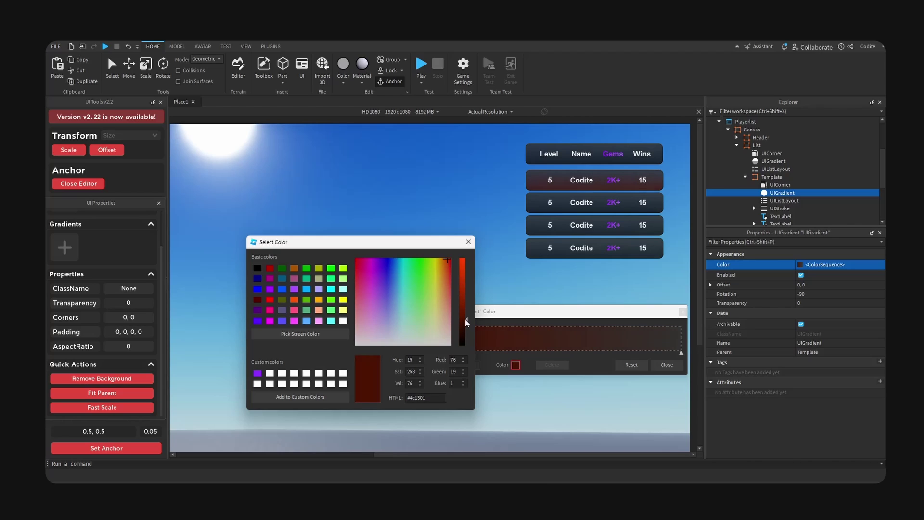
{"action": "left_click", "coordinate": [468, 242]}
Step: Set the gradient's end keypoint to orange-brown and close the colour editor
{"action": "left_click", "coordinate": [515, 364]}
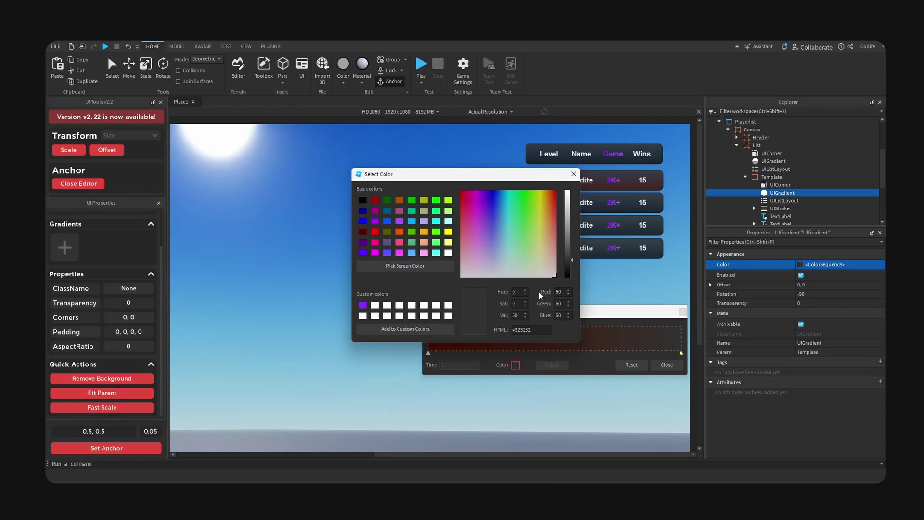
{"action": "left_click_drag", "start_coordinate": [541, 175], "coordinate": [517, 231]}
{"action": "left_click_drag", "start_coordinate": [548, 260], "coordinate": [547, 292]}
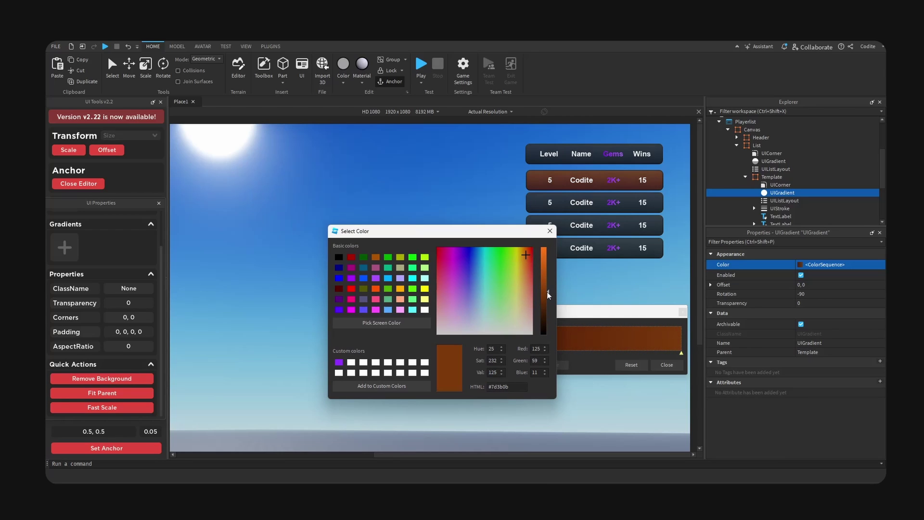
{"action": "left_click", "coordinate": [549, 231]}
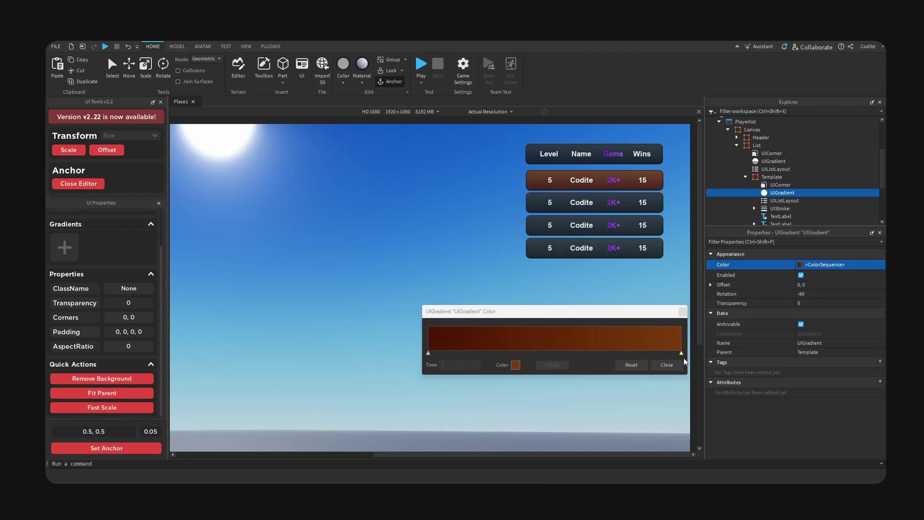
{"action": "left_click", "coordinate": [667, 364]}
Step: Set the first row's name TextLabel TextColor3 to orange [255, 144, 64]
{"action": "left_click", "coordinate": [585, 186]}
{"action": "scroll", "coordinate": [785, 400], "scroll_direction": "down", "scroll_amount": 10}
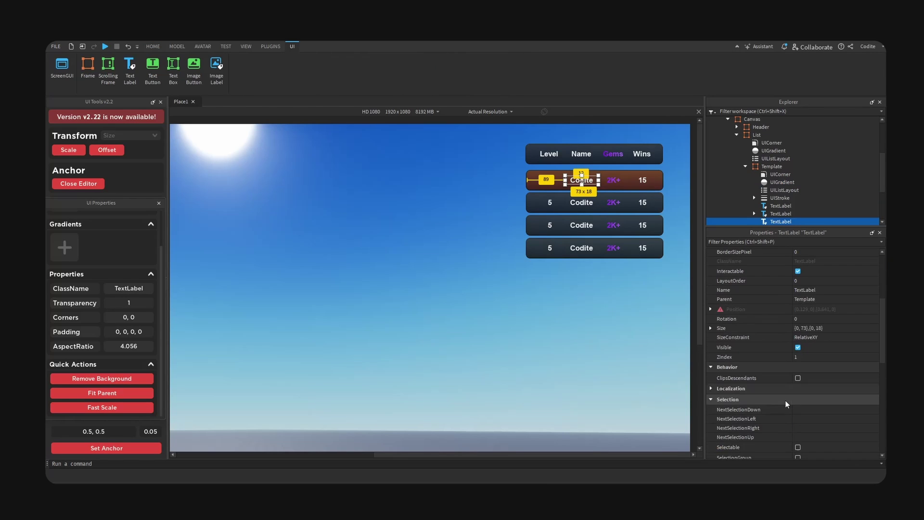
{"action": "left_click", "coordinate": [796, 454]}
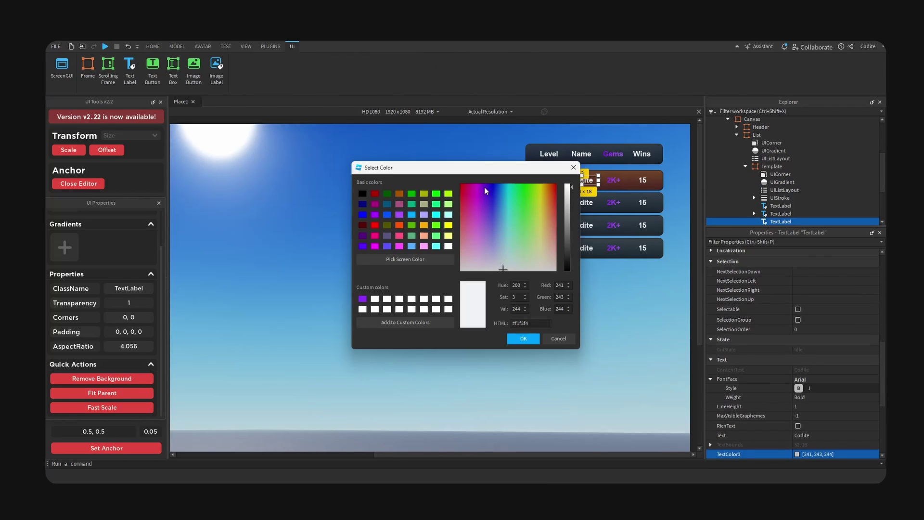
{"action": "left_click", "coordinate": [418, 259]}
{"action": "left_click", "coordinate": [641, 174]}
{"action": "left_click_drag", "start_coordinate": [482, 167], "coordinate": [382, 151]}
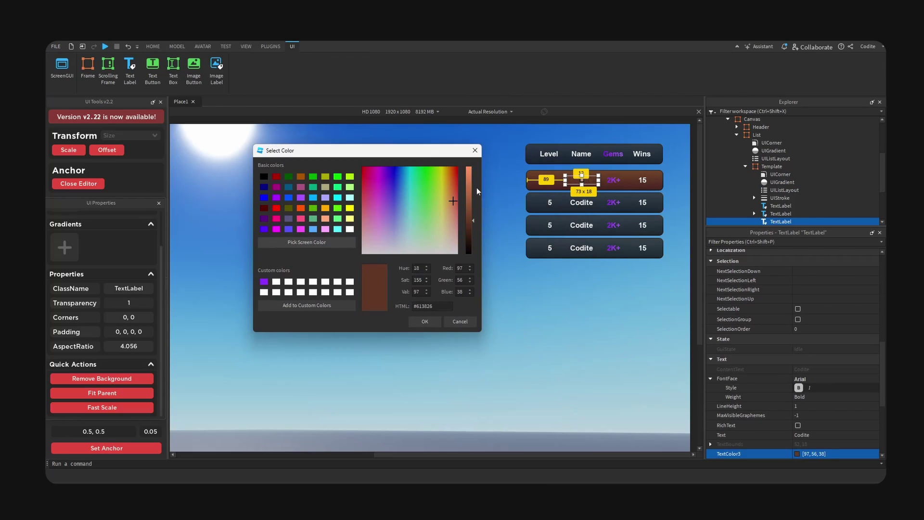
{"action": "left_click_drag", "start_coordinate": [469, 188], "coordinate": [470, 154]}
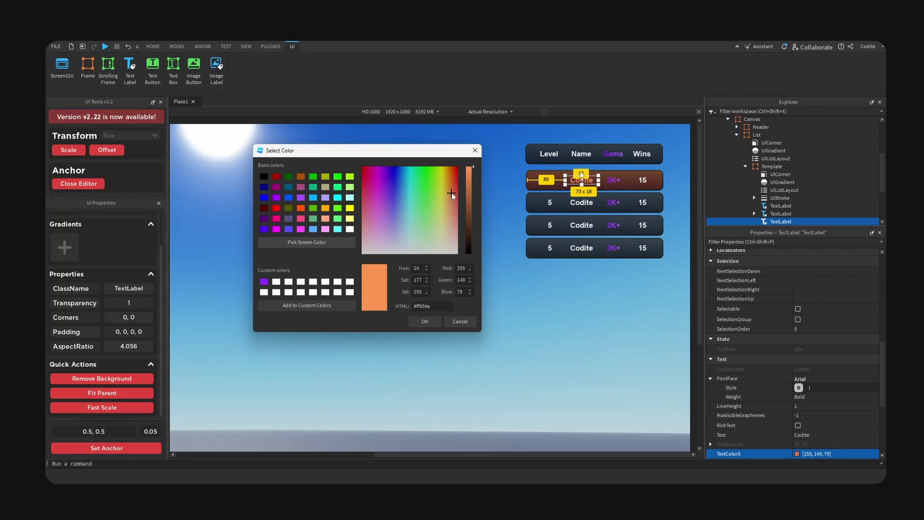
{"action": "left_click", "coordinate": [451, 188]}
{"action": "left_click", "coordinate": [425, 321]}
{"action": "left_click", "coordinate": [540, 342]}
Step: Set the UIListLayout Padding Scale to 0.25 to space the rows apart
{"action": "right_click_drag", "start_coordinate": [600, 307], "coordinate": [622, 234]}
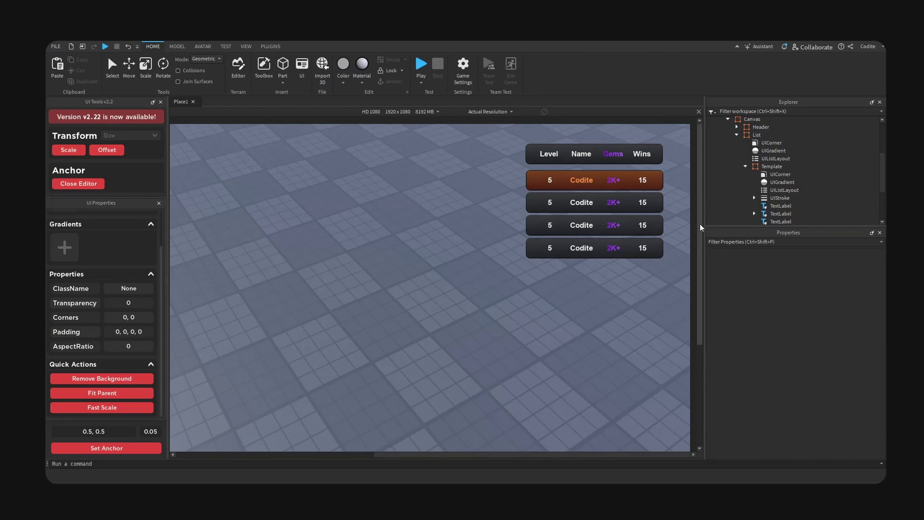
{"action": "left_click", "coordinate": [744, 166]}
{"action": "left_click", "coordinate": [775, 158]}
{"action": "left_click", "coordinate": [710, 264]}
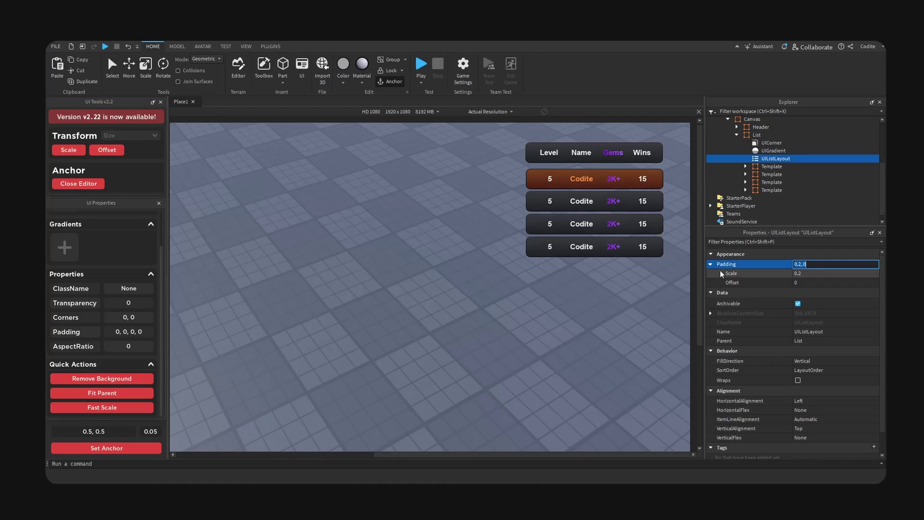
{"action": "left_click", "coordinate": [830, 273]}
{"action": "type", "text": "0.25"}
{"action": "key", "text": "Return"}
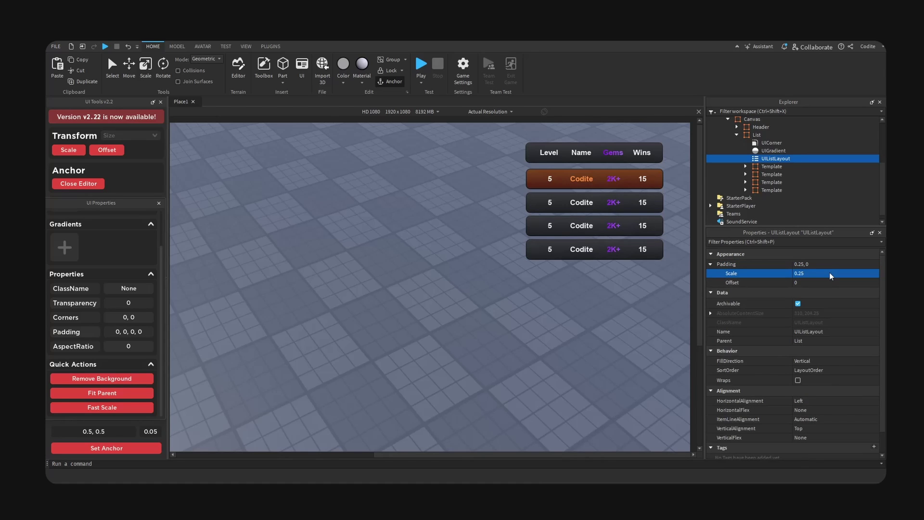
{"action": "left_click", "coordinate": [495, 330]}
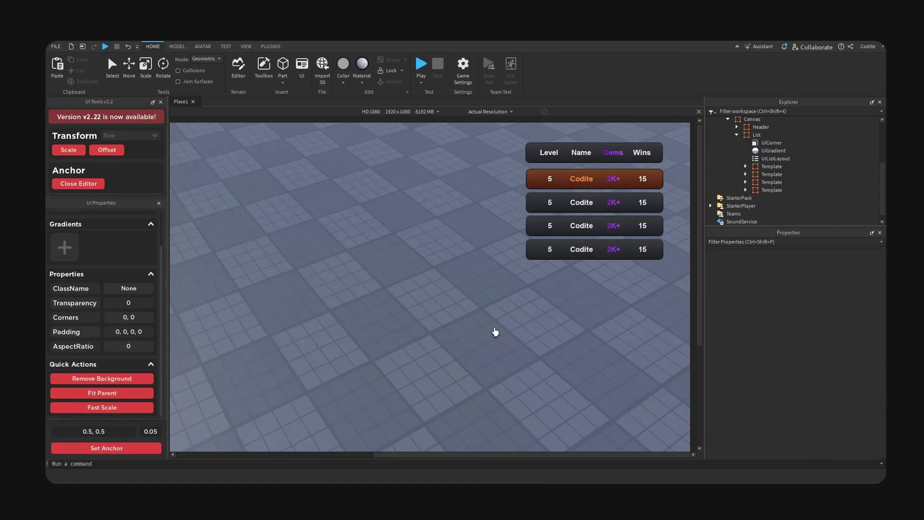